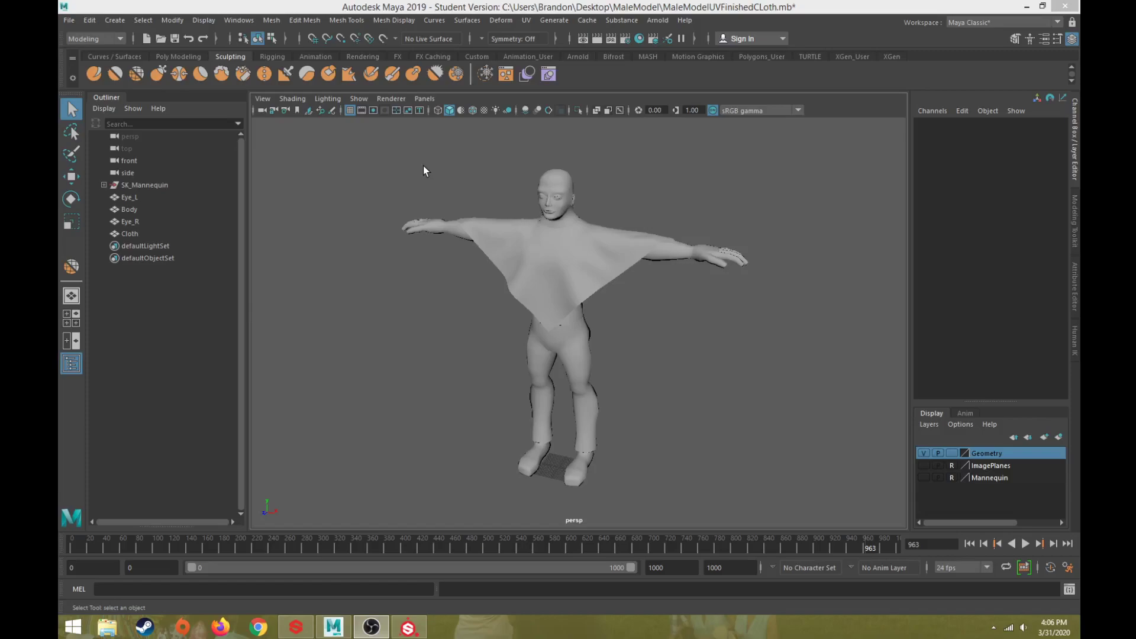
Select the character's body mesh and the cloth mesh in turn to examine them as separate objects
drag(414, 152, 651, 346)
click(989, 24)
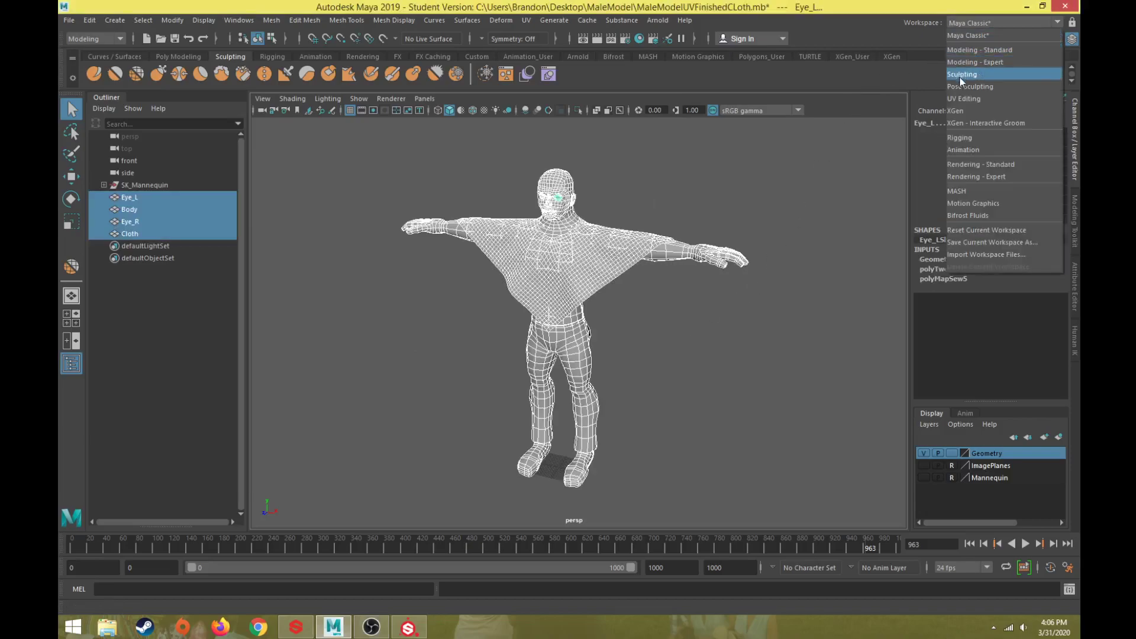
click(714, 179)
click(705, 258)
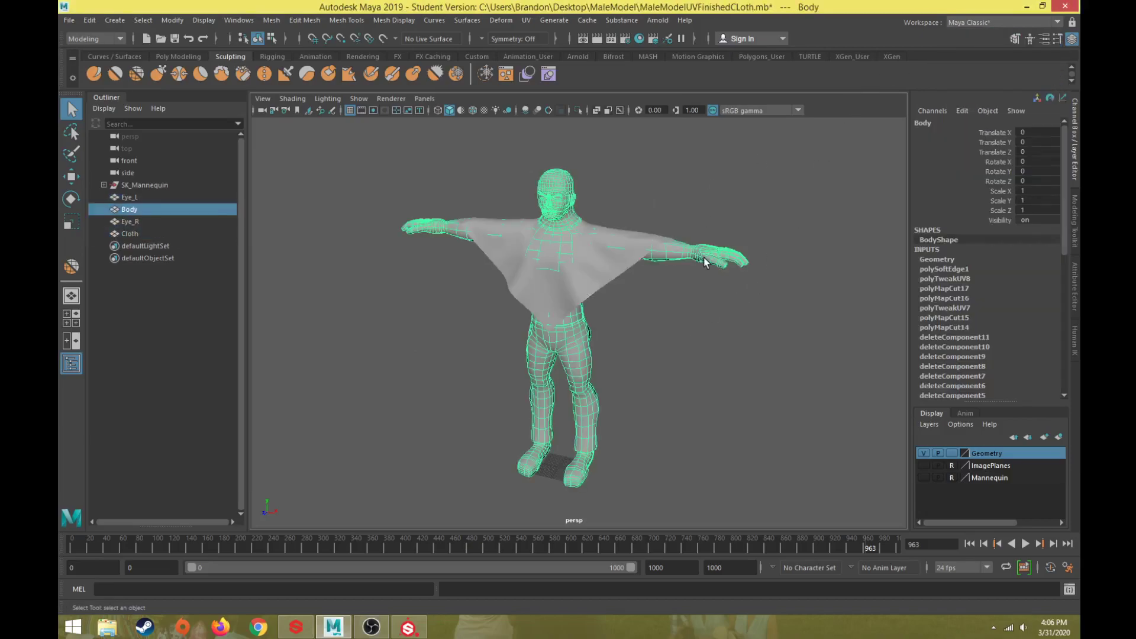
click(586, 271)
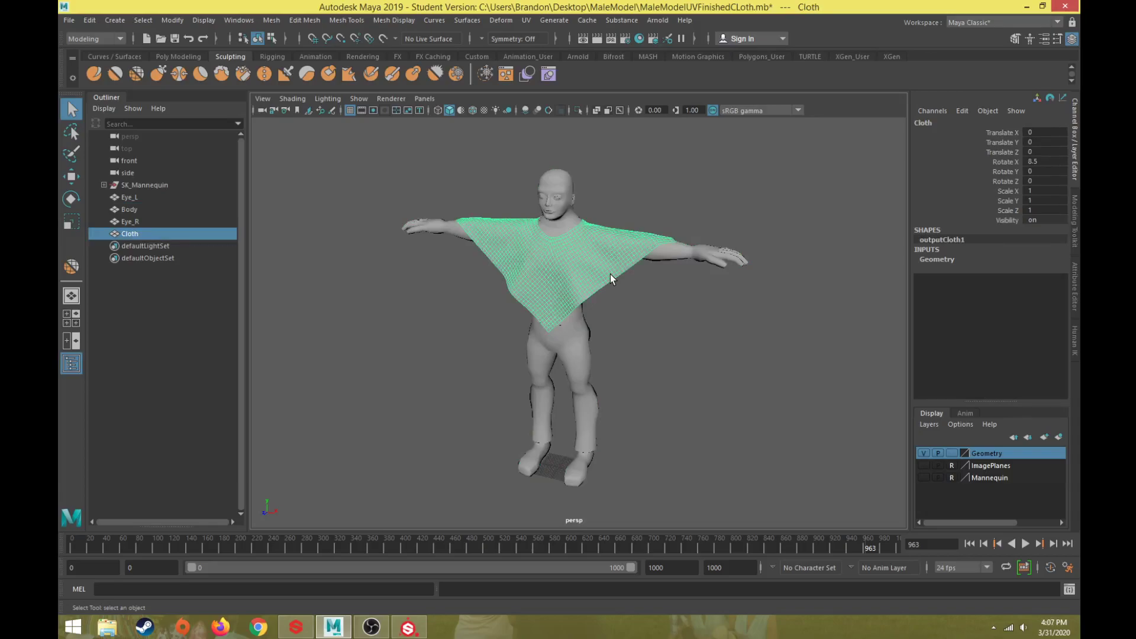
Select the body and both eyes, and switch to the UV Editing workspace
alt+drag(610, 275, 646, 290)
drag(529, 175, 589, 207)
click(985, 22)
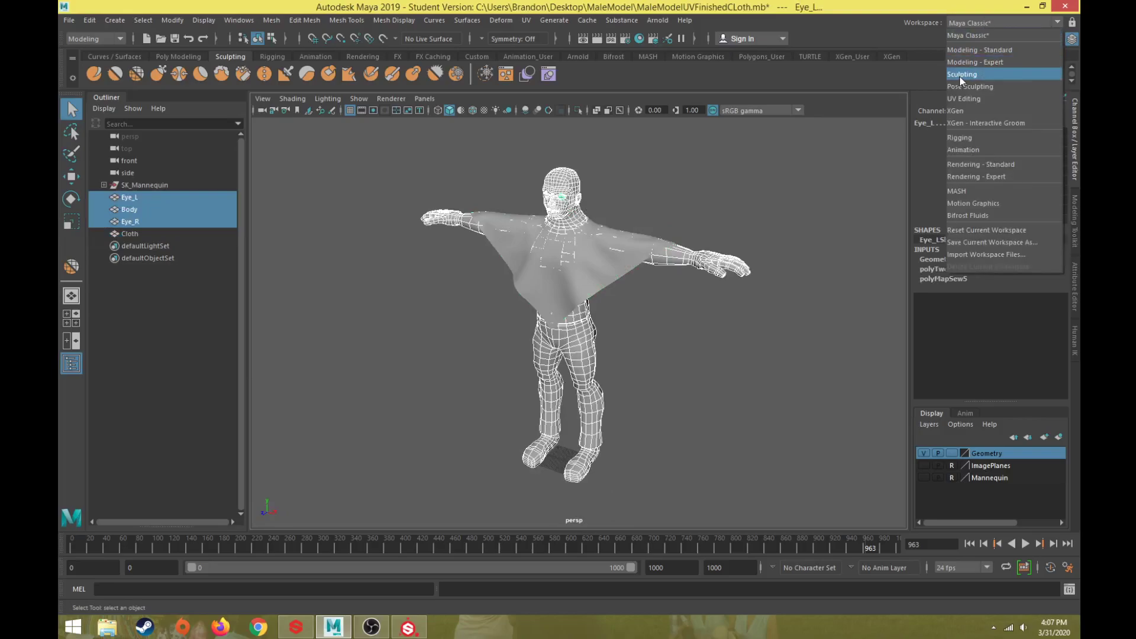
click(953, 99)
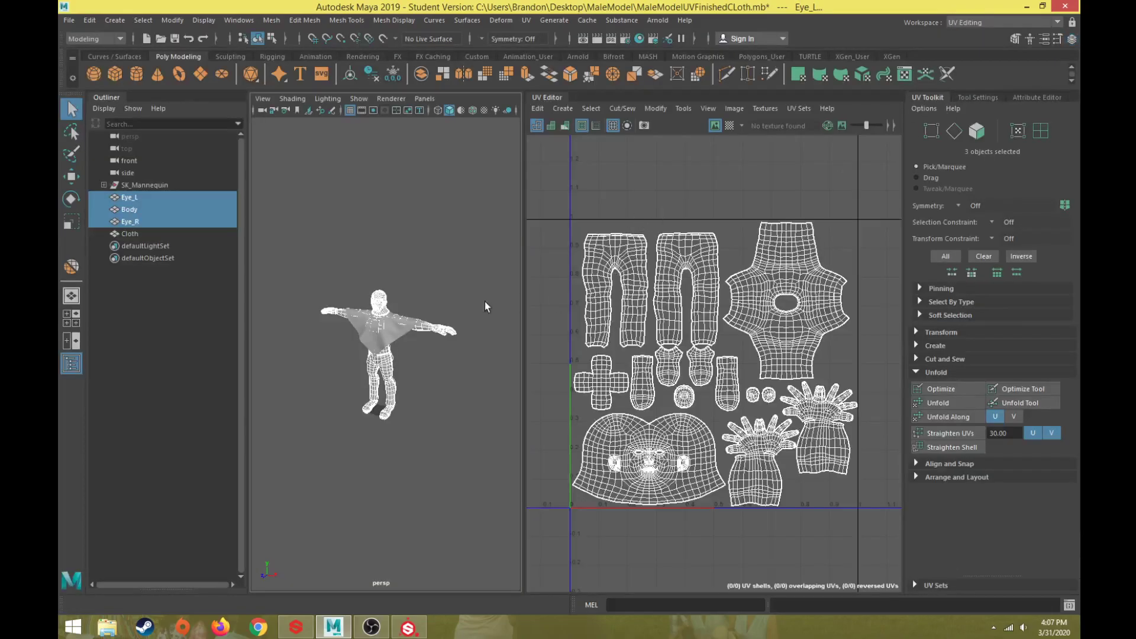
Examine the body and eye UVs against the model, and display the cloth's own UV layout
alt+middle_drag(397, 332, 391, 313)
scroll(379, 278, up, 6)
alt+middle_drag(371, 253, 354, 422)
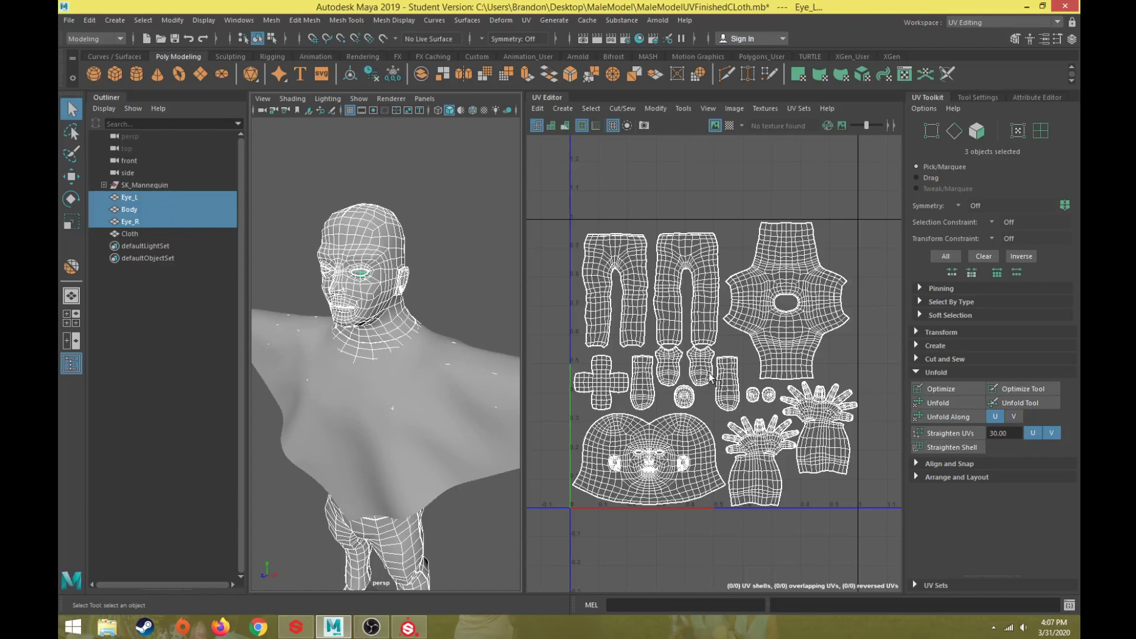
click(476, 420)
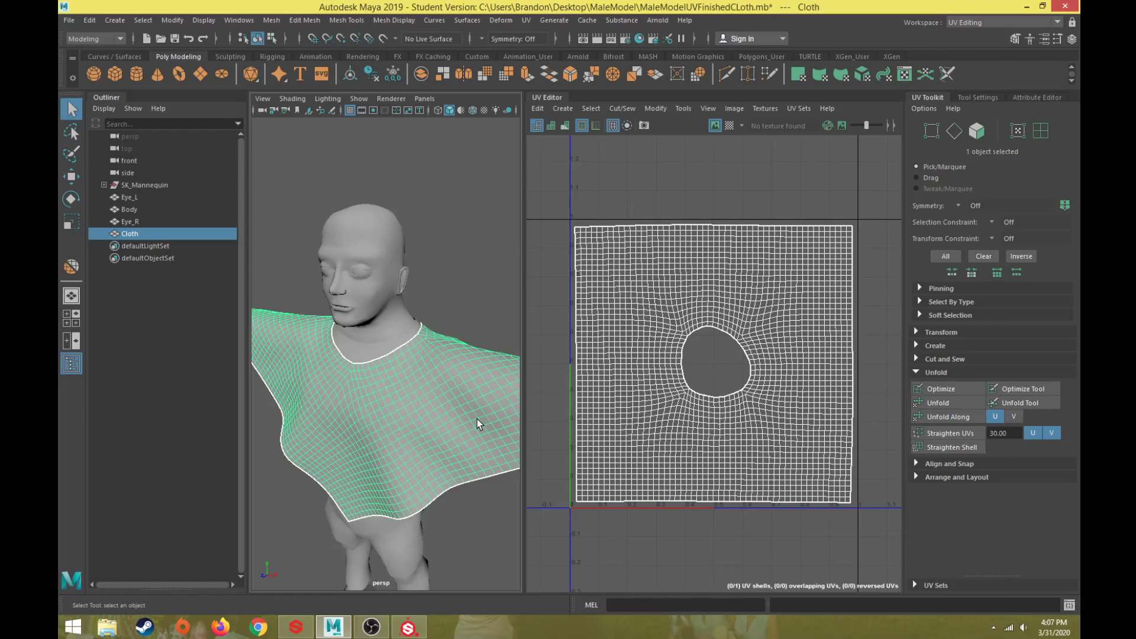
Reselect the body and both eyes, select the stacked cross-shaped eye UV shells, and frame the eyes on the model
scroll(477, 419, down, 5)
alt+drag(464, 416, 409, 339)
scroll(386, 339, up, 4)
drag(306, 208, 411, 255)
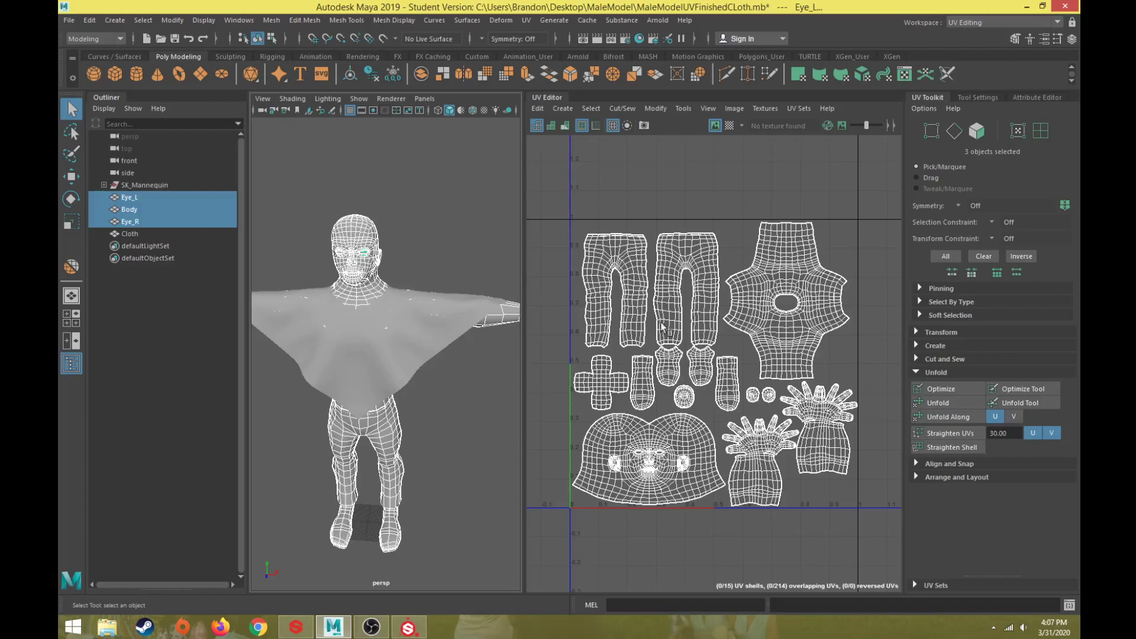
scroll(658, 329, up, 3)
alt+middle_drag(667, 331, 668, 260)
alt+middle_drag(740, 335, 808, 356)
scroll(780, 357, up, 3)
alt+middle_drag(653, 336, 711, 319)
right_drag(627, 287, 589, 276)
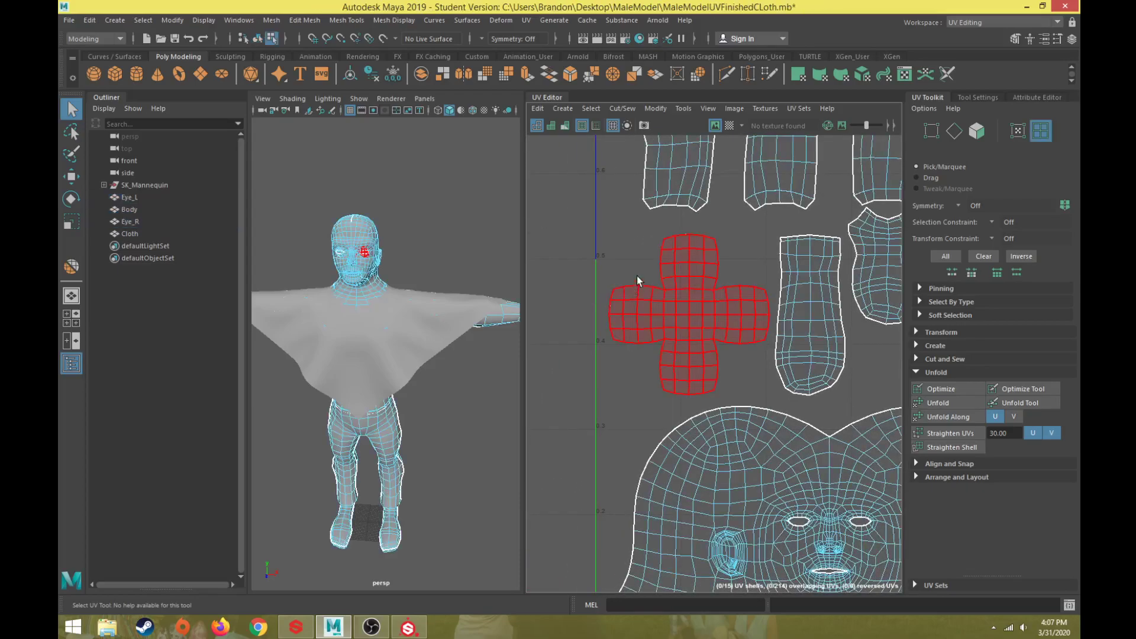
click(705, 325)
key(f)
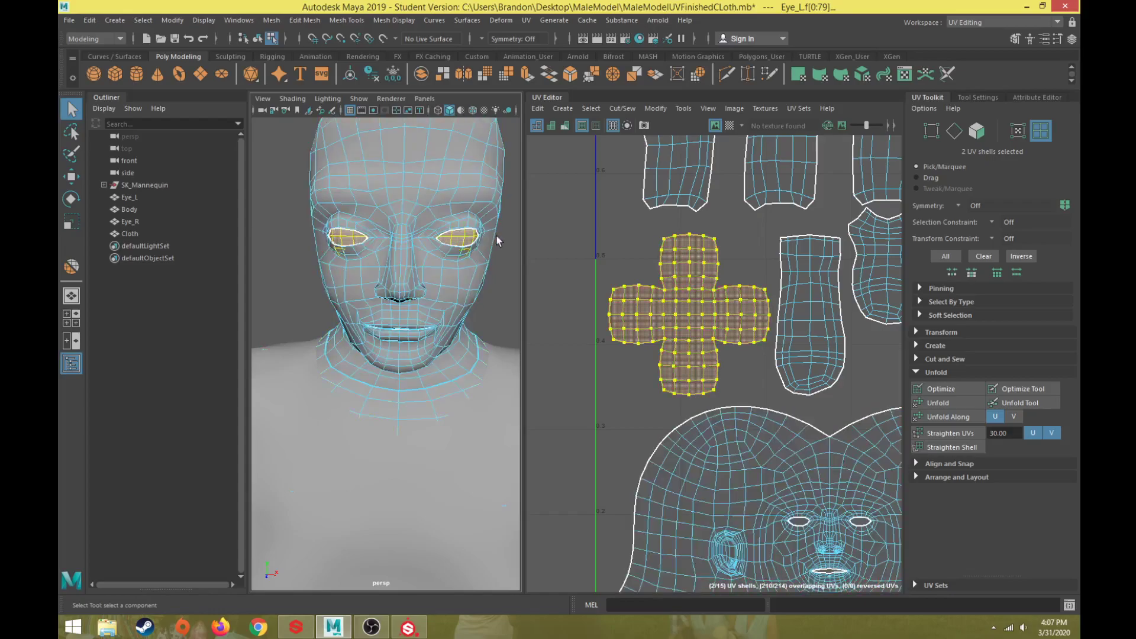
Deselect the eye UV shells, return to object selection, and select the cloth mesh to inspect its UVs
scroll(681, 329, down, 5)
scroll(532, 427, down, 3)
right_drag(626, 207, 575, 194)
scroll(439, 330, down, 10)
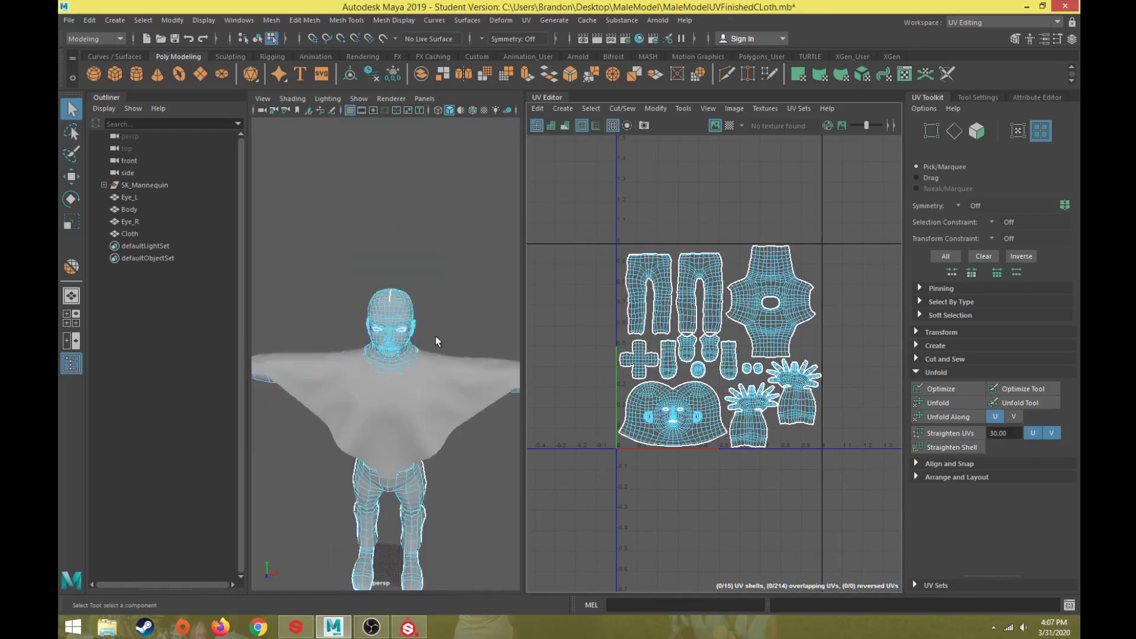
alt+drag(423, 374, 405, 371)
scroll(406, 322, up, 5)
alt+drag(406, 322, 436, 343)
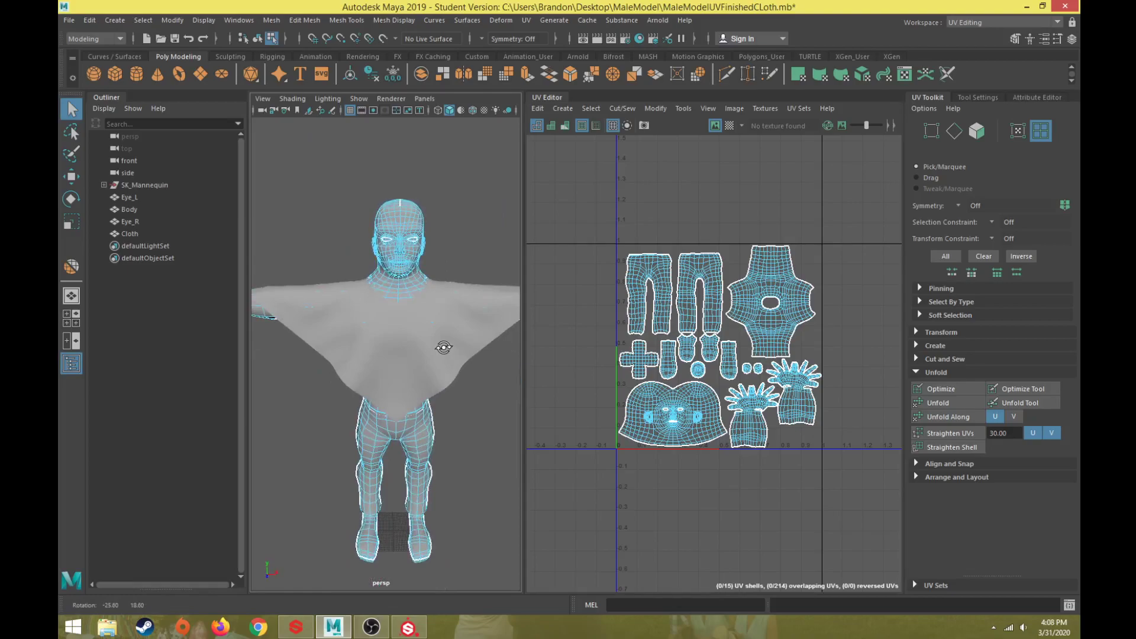
right_drag(461, 229, 486, 218)
click(451, 370)
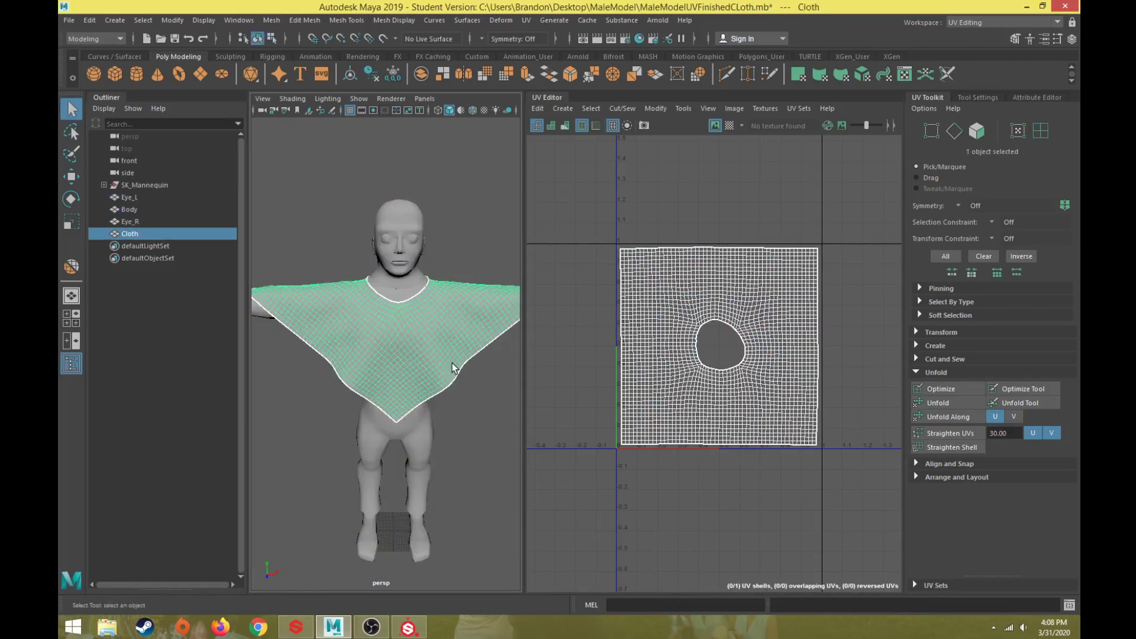
Select cloth vertices around the front of the neckline to locate the matching area in the UV layout
right_drag(435, 291, 379, 293)
drag(347, 384, 430, 447)
drag(344, 378, 456, 435)
click(381, 299)
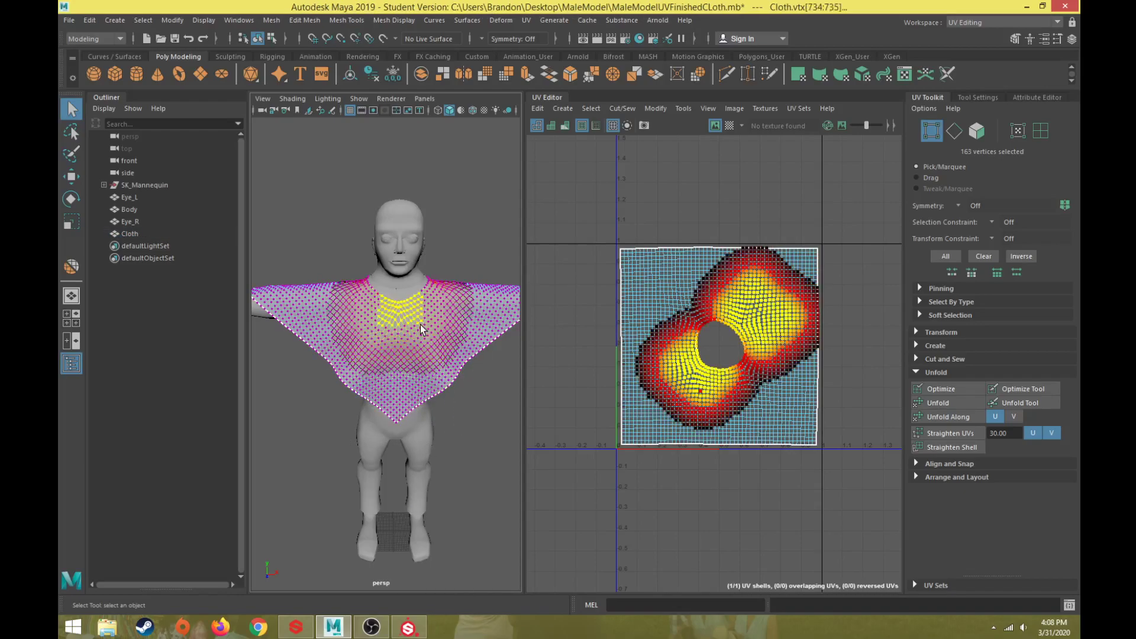
click(707, 354)
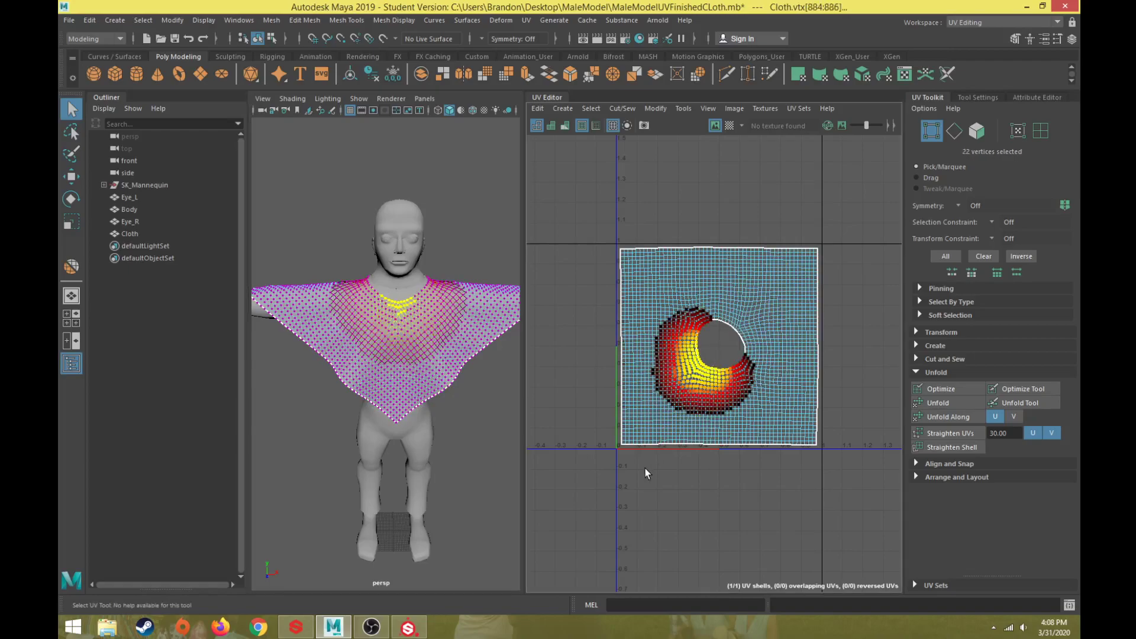
Return to object selection, select the body and both eyes, and examine how their UV shells fit the UV tile
alt+drag(468, 324, 494, 247)
right_drag(465, 247, 525, 224)
drag(354, 206, 427, 260)
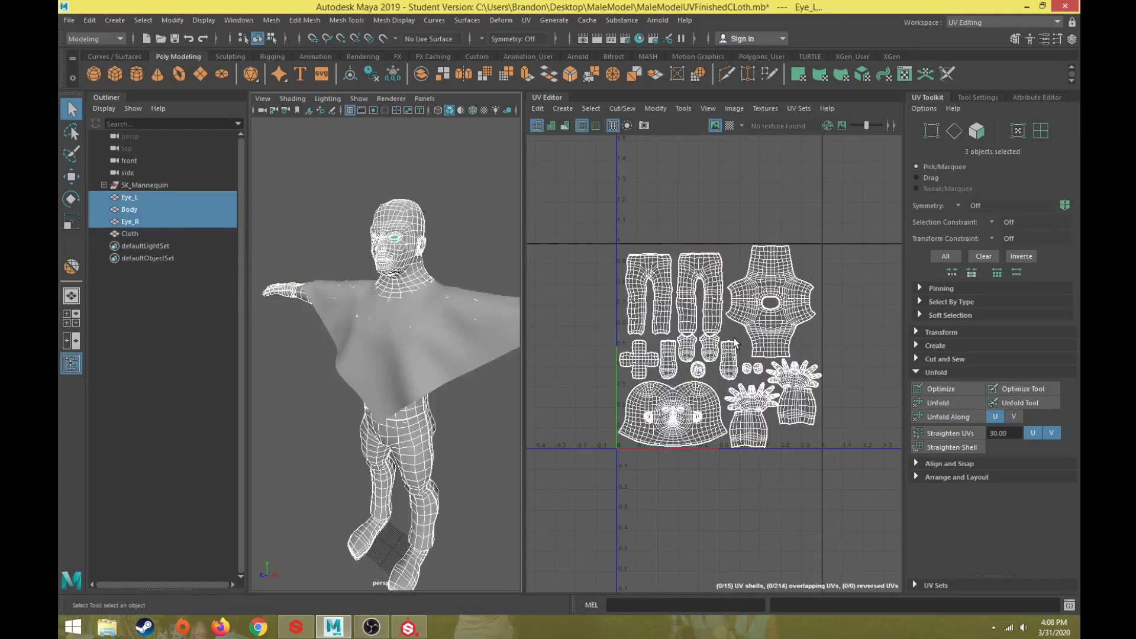
scroll(710, 428, up, 2)
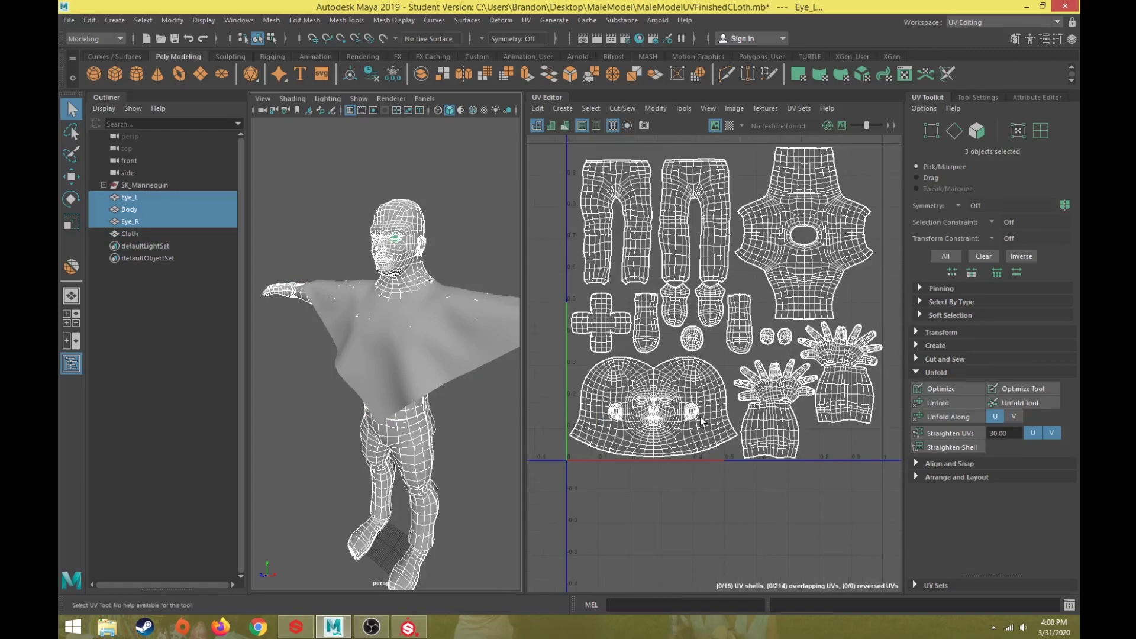
alt+middle_drag(702, 376, 675, 407)
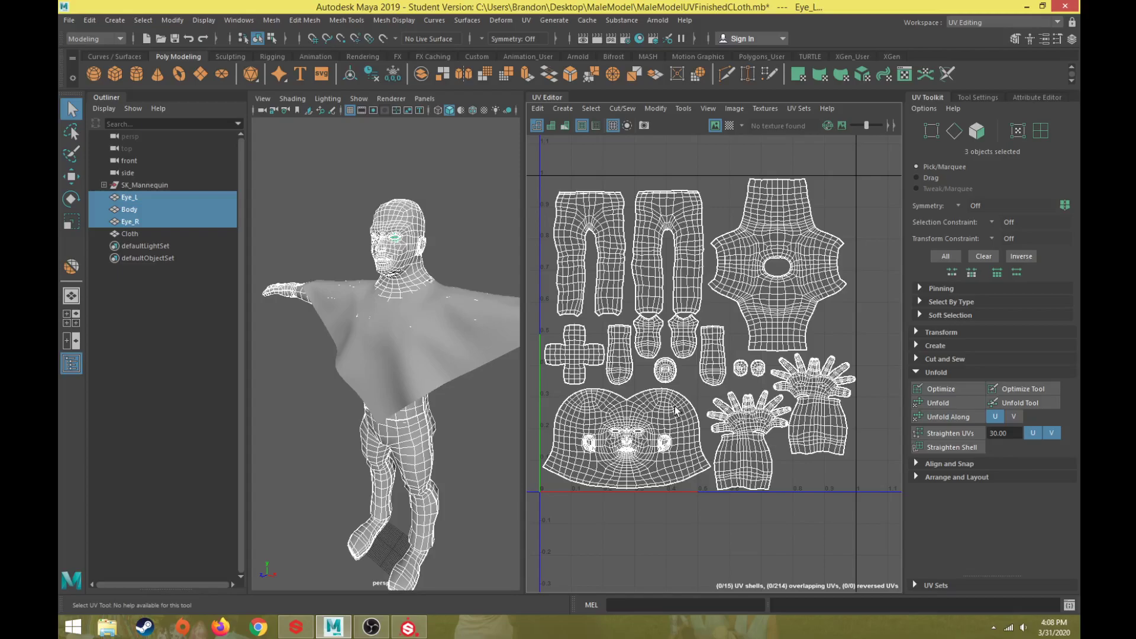
scroll(657, 364, up, 3)
scroll(661, 354, down, 4)
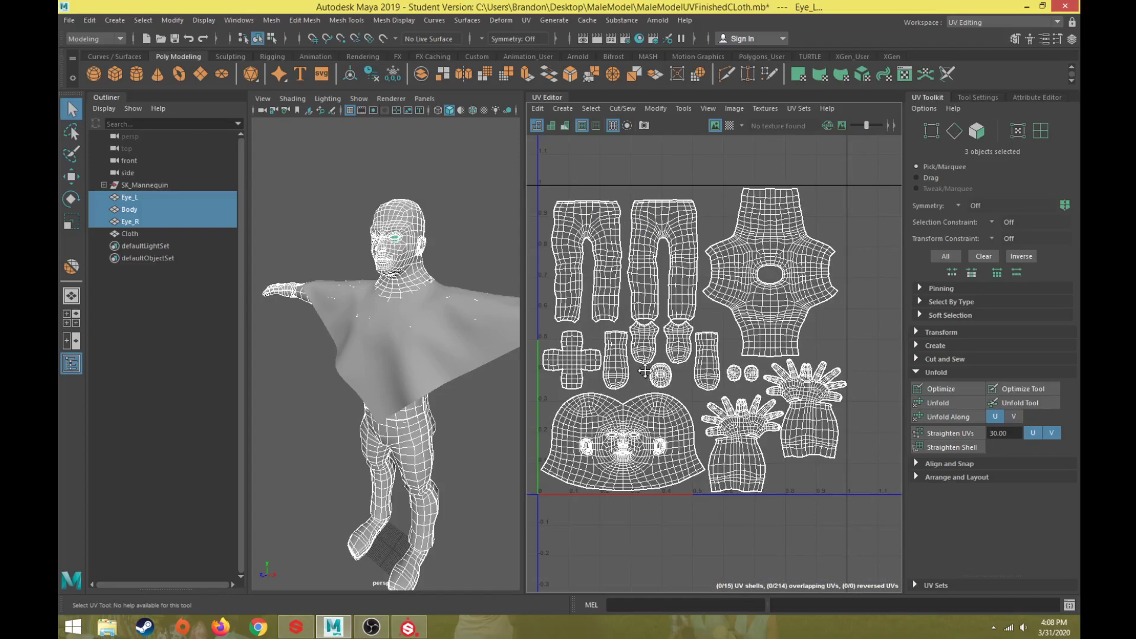
alt+middle_drag(646, 374, 674, 344)
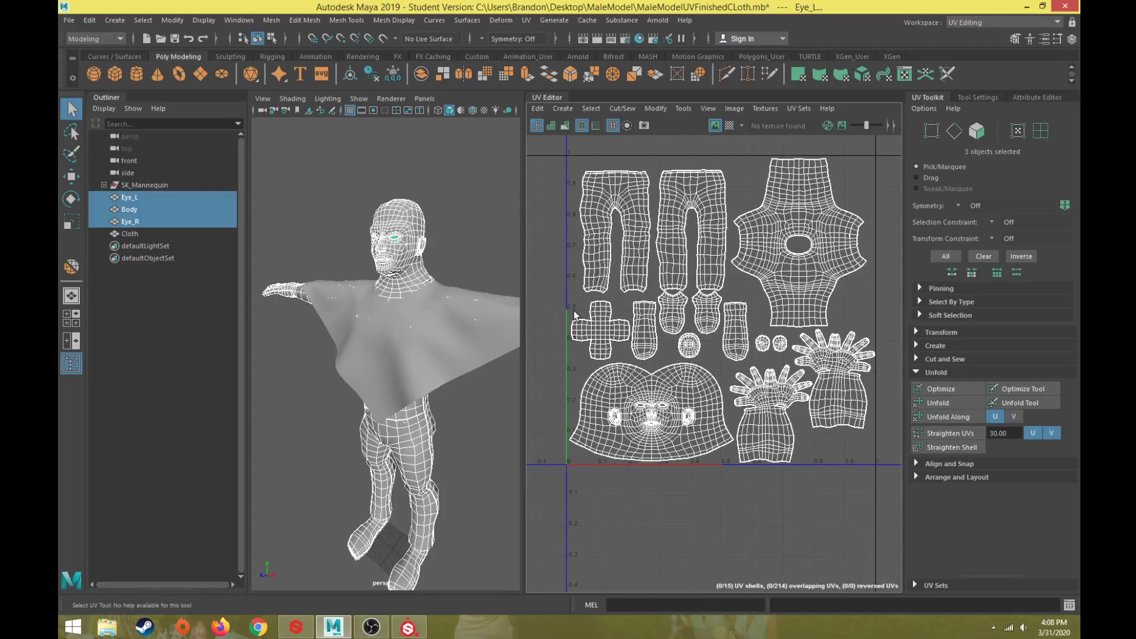
Deselect everything and switch back to the Maya Classic workspace
click(292, 195)
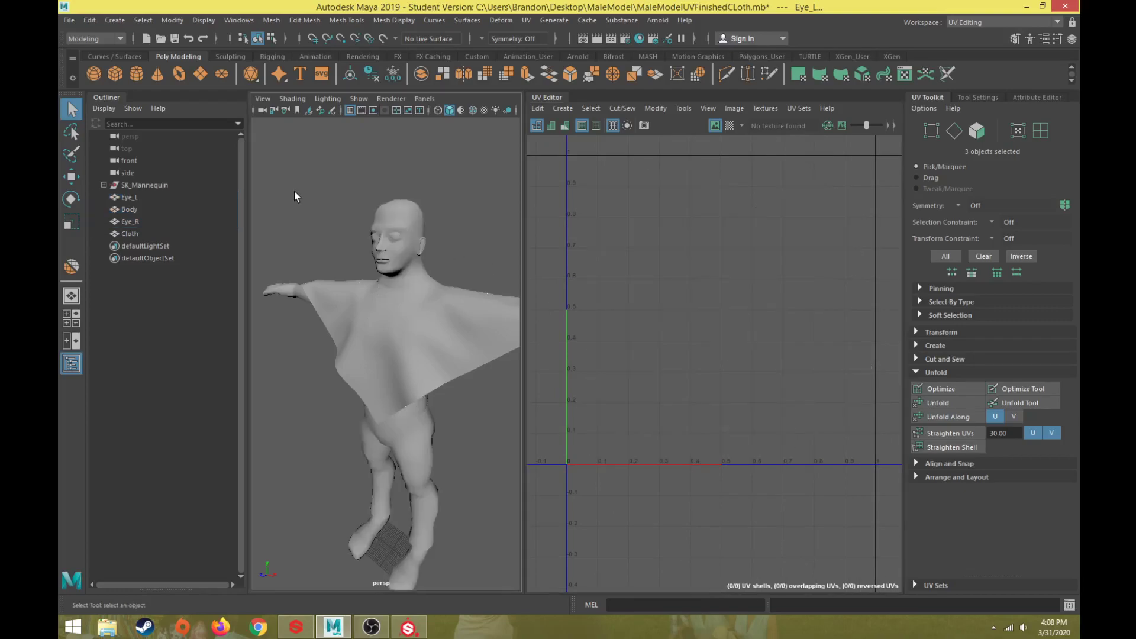
click(972, 23)
click(971, 34)
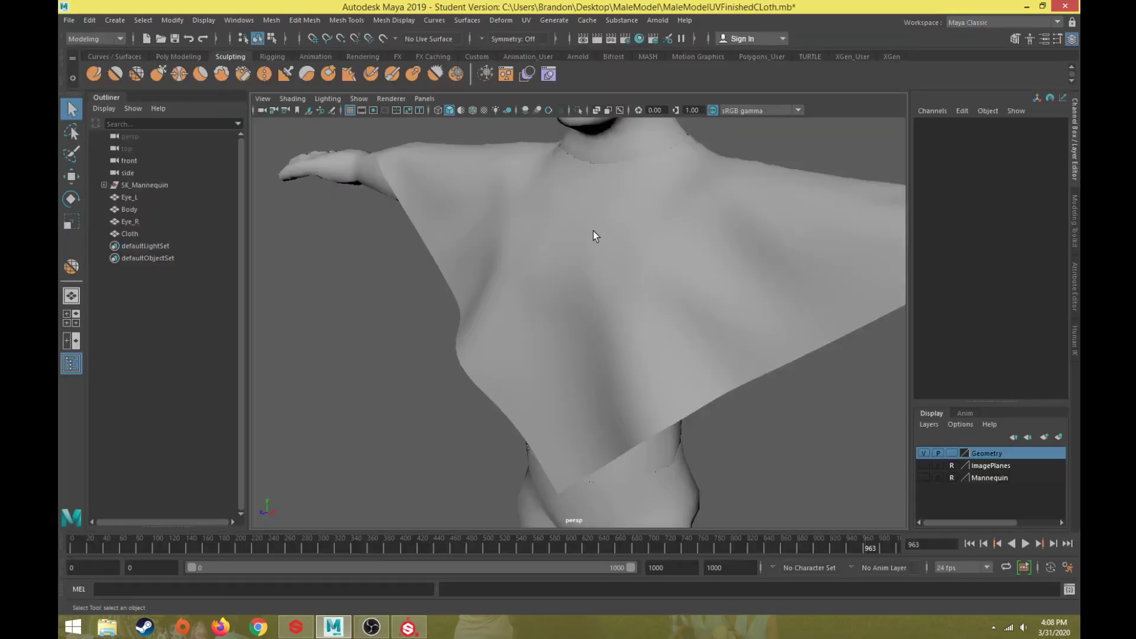
Select the body, both eyes and the cloth, and frame them in the perspective view
scroll(549, 254, down, 5)
alt+middle_drag(532, 285, 503, 256)
drag(405, 134, 763, 469)
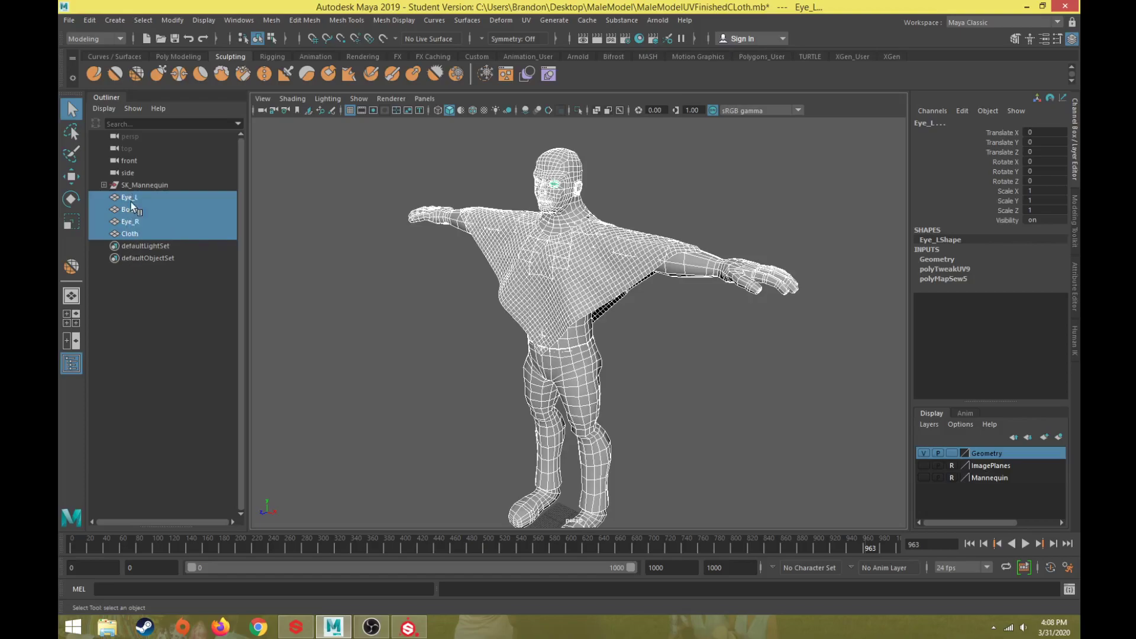
click(441, 139)
drag(442, 135, 718, 370)
key(f)
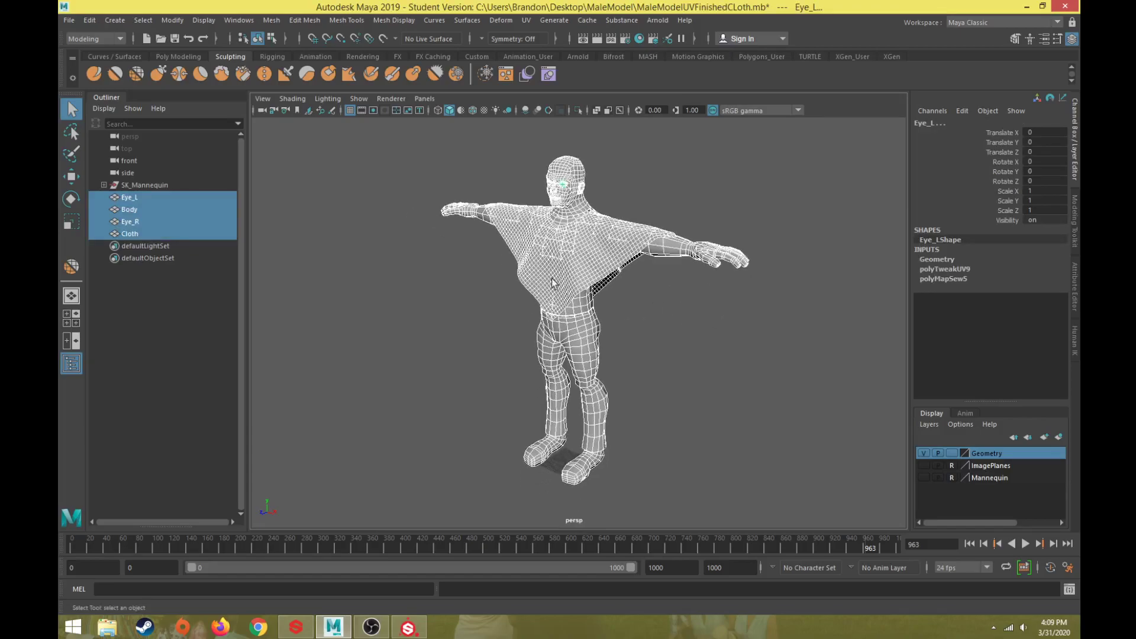
Select the body mesh alone and review its list of construction history inputs
click(144, 211)
scroll(991, 319, down, 3)
scroll(989, 329, down, 2)
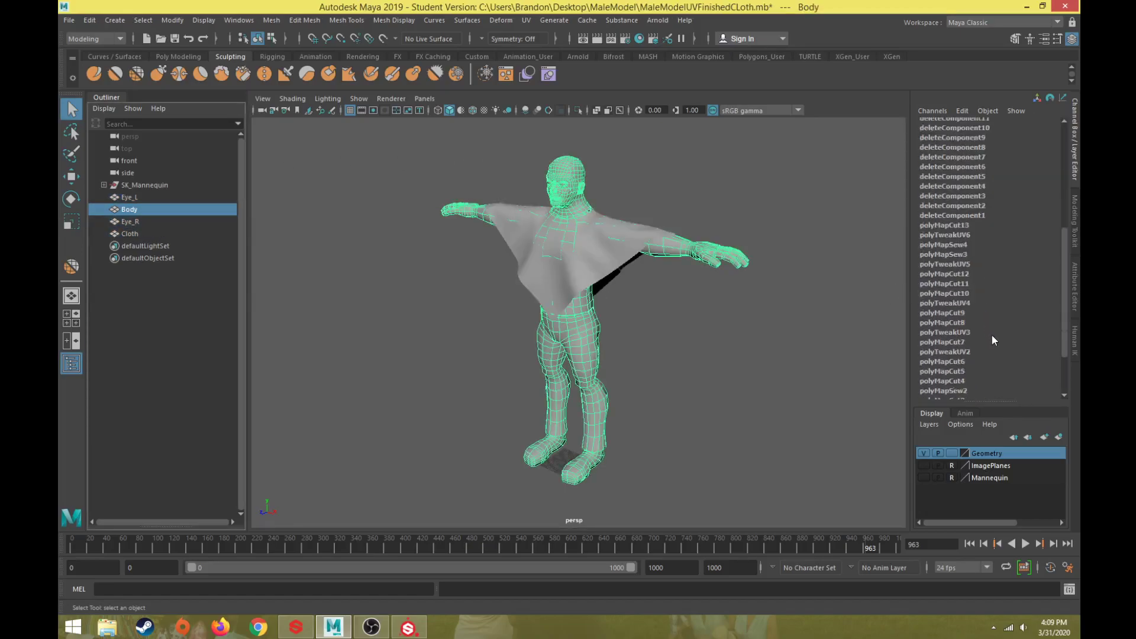
scroll(993, 344, up, 5)
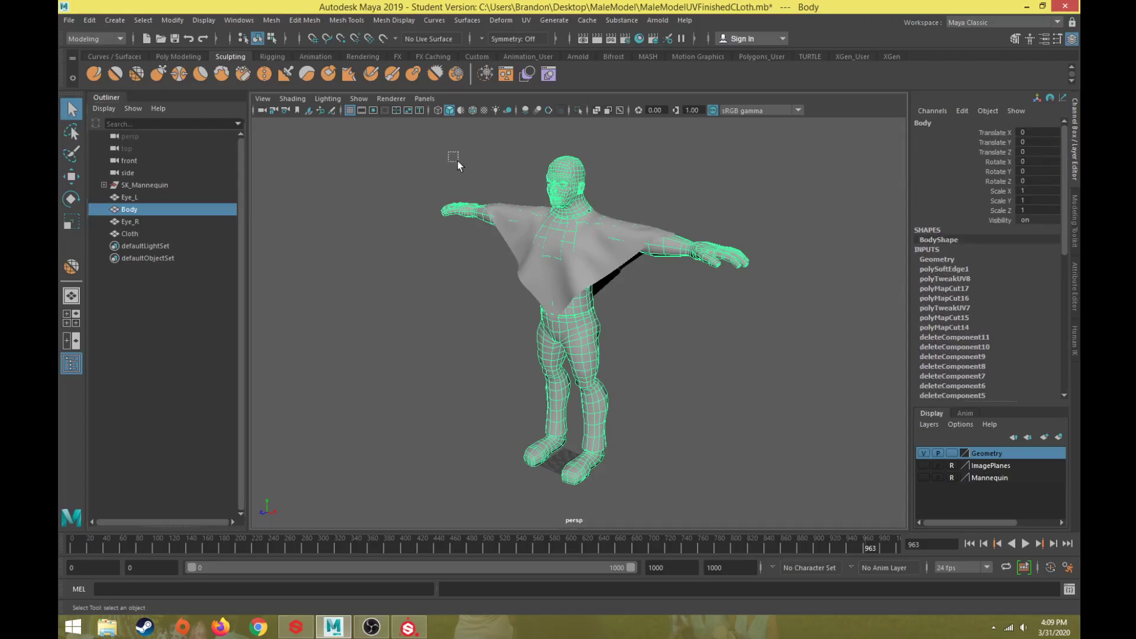
Select the body, both eyes and the cloth, and delete their construction history
drag(456, 158, 676, 360)
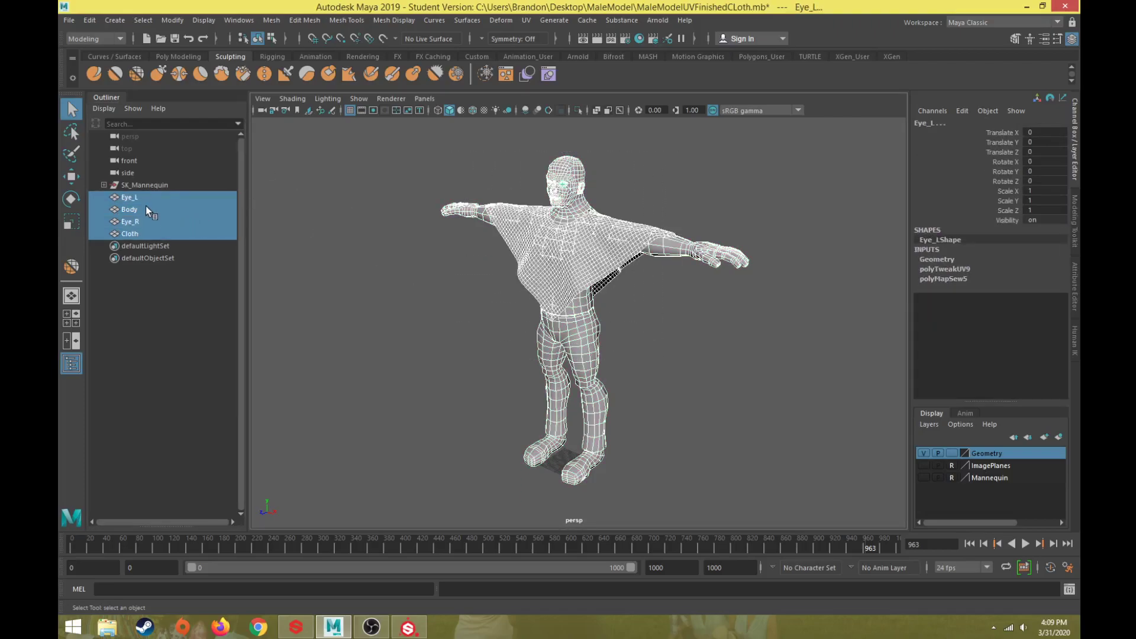
click(89, 20)
mouse_move(200, 162)
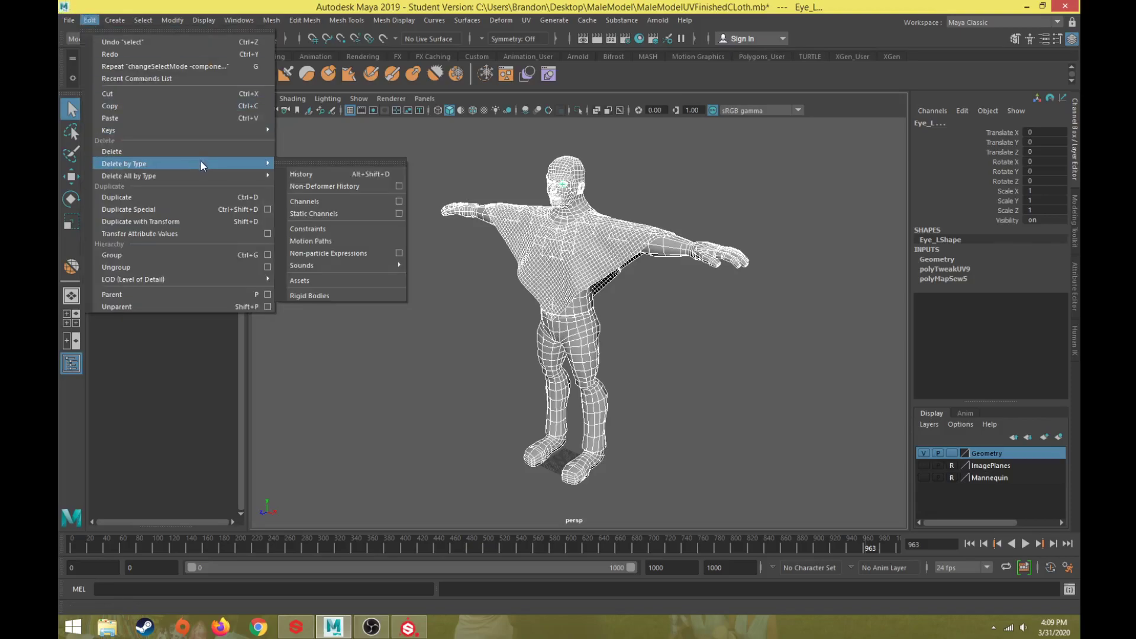
click(301, 175)
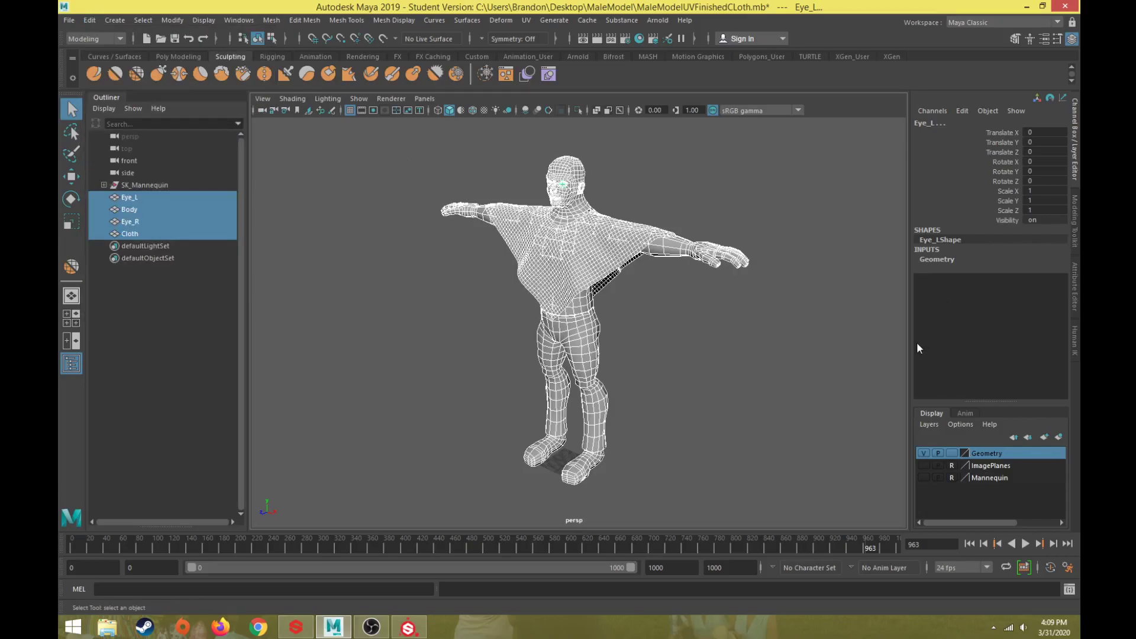
Check the remaining inputs and transform values of the left eye, body, right eye and cloth one by one
click(130, 198)
click(131, 209)
click(132, 222)
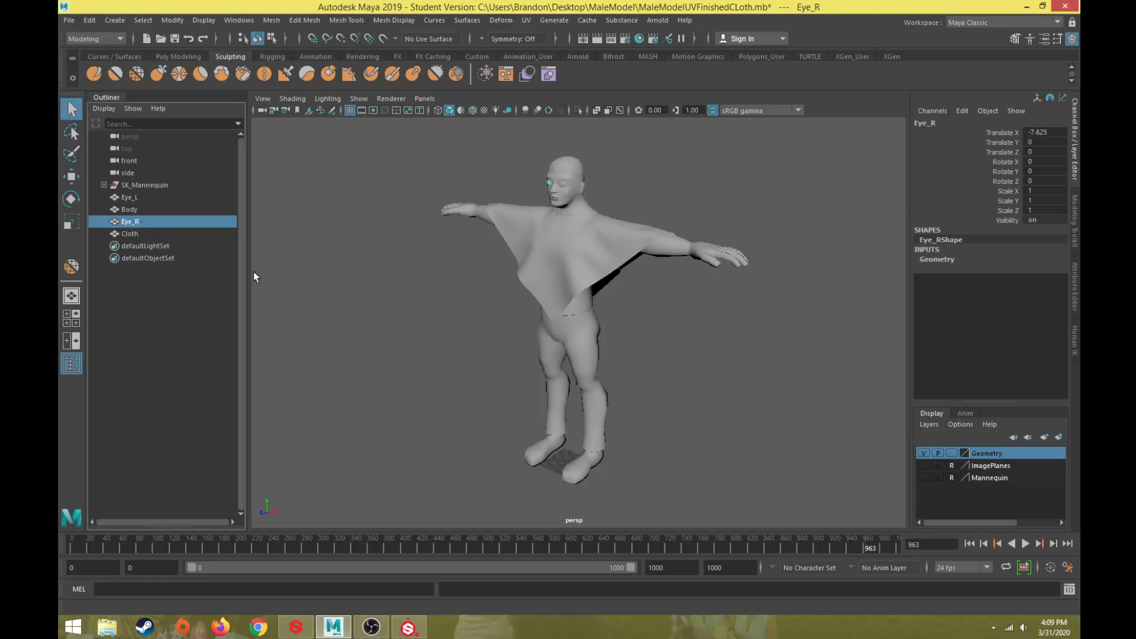
click(146, 234)
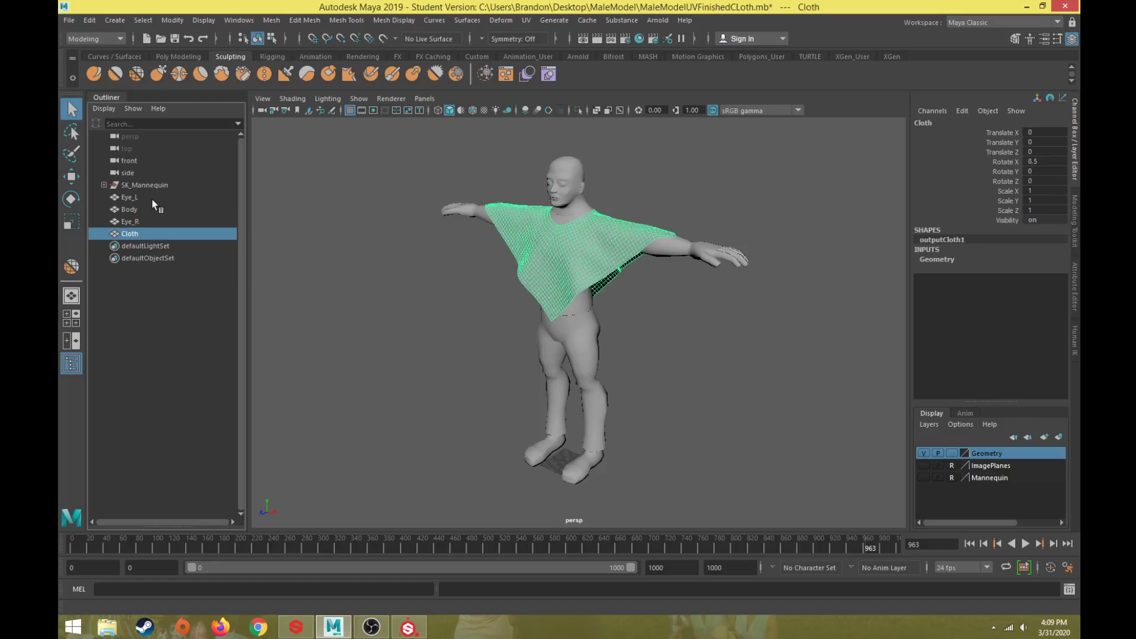
Select both eyes, the body and the cloth, and freeze their transformations
drag(151, 198, 147, 231)
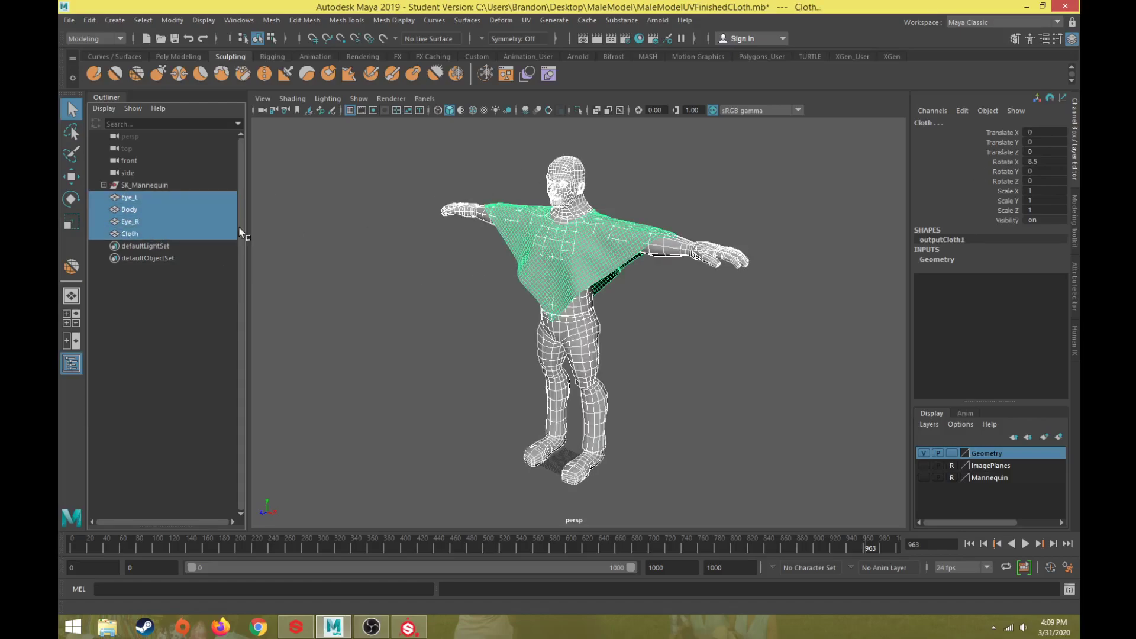
click(170, 22)
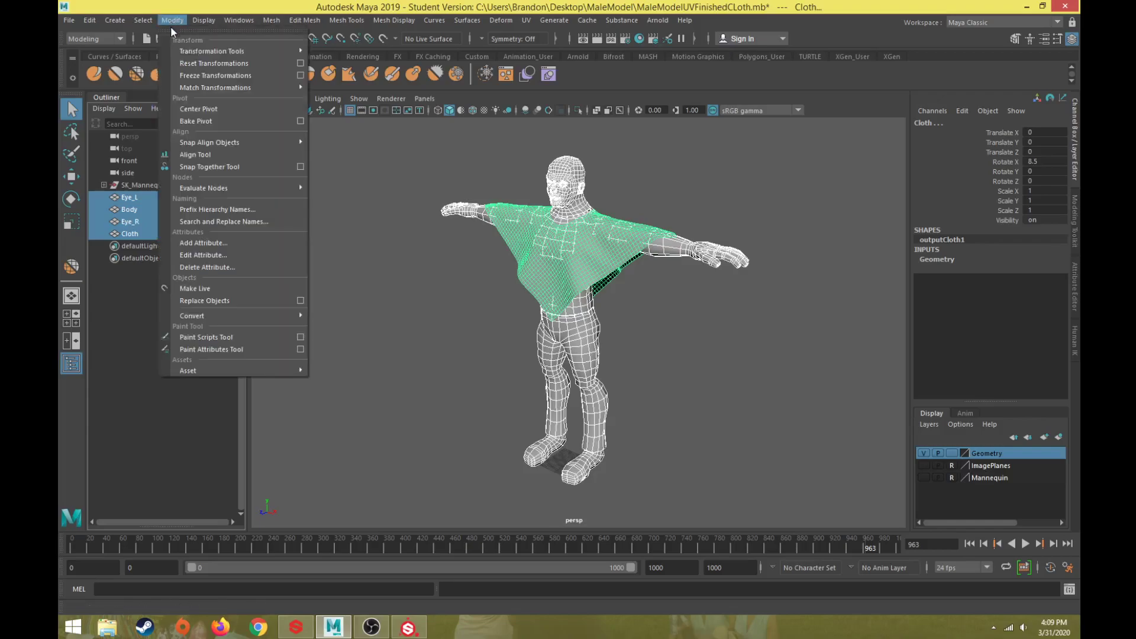
click(195, 77)
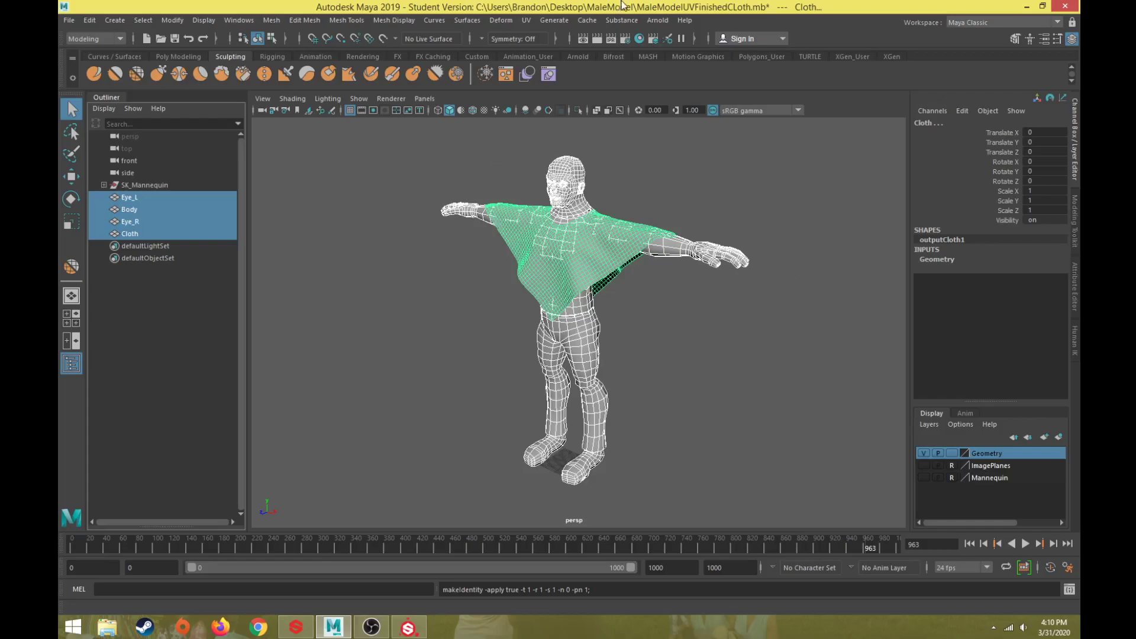
Open the Hypershade and create two Stingray PBS materials
click(641, 42)
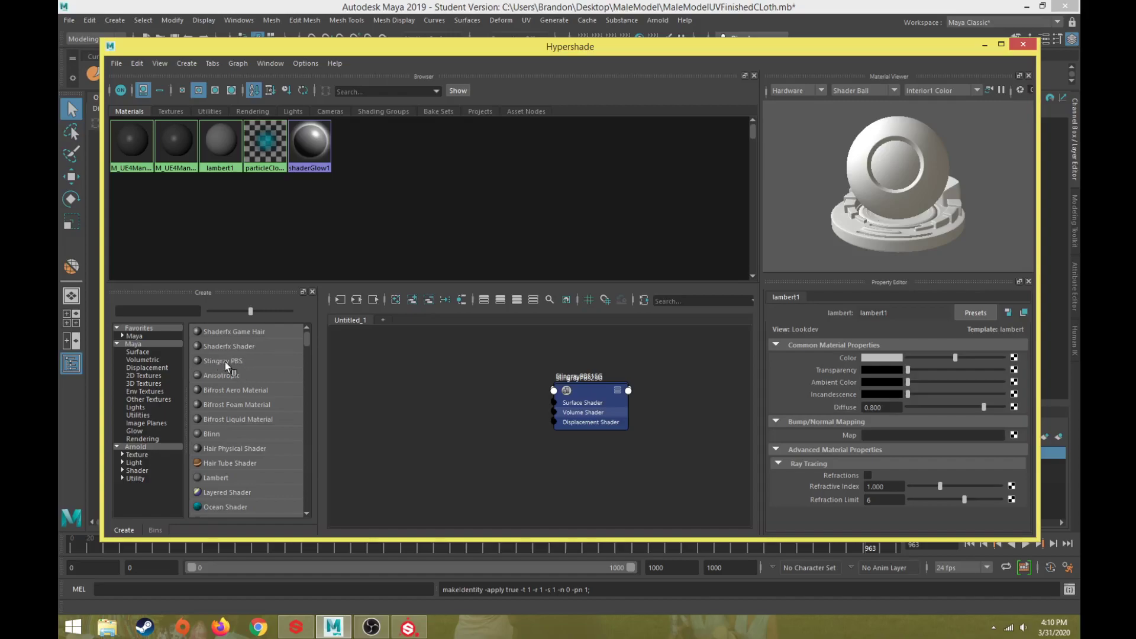
click(233, 361)
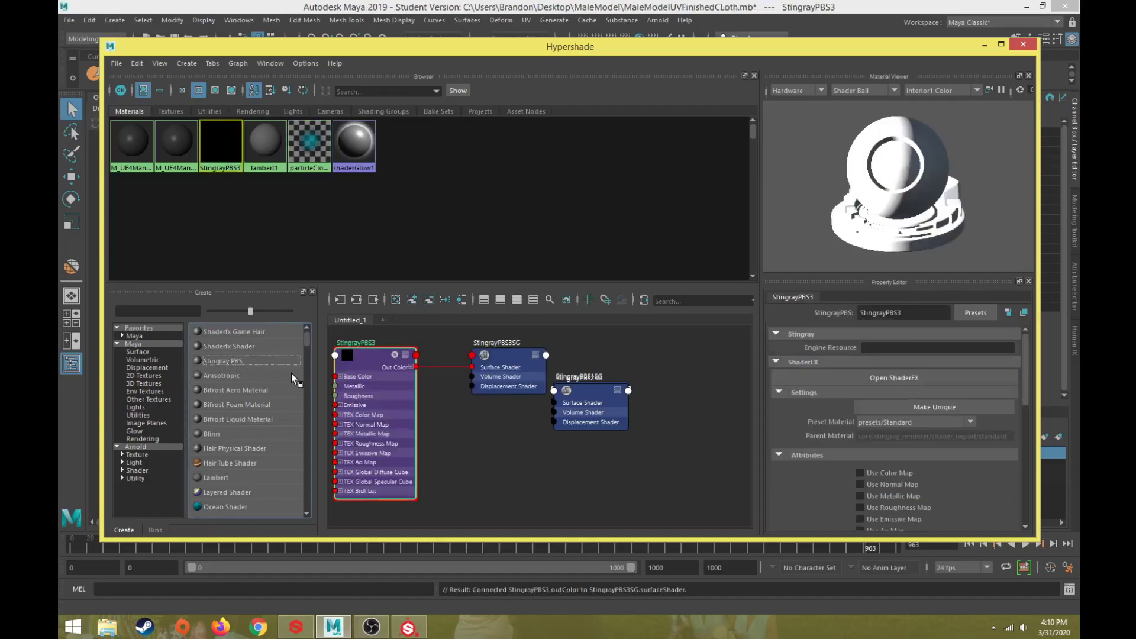
click(252, 359)
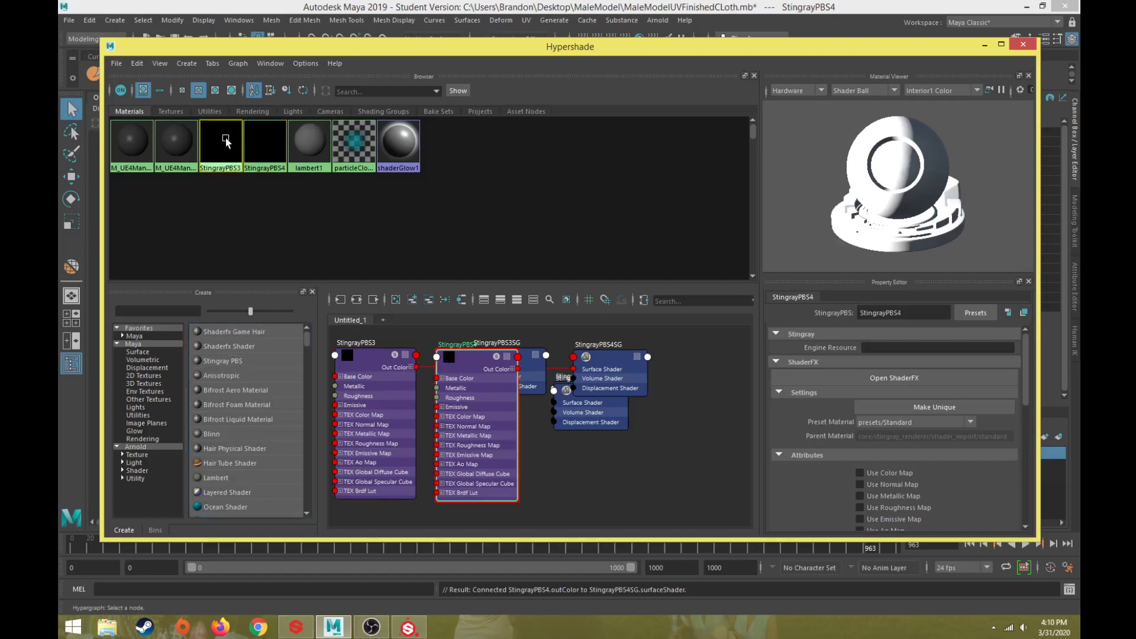
Move the second Stingray material and its shading group apart in the graph, and delete the leftover unconnected shading group nodes
drag(464, 366, 519, 457)
drag(610, 361, 664, 444)
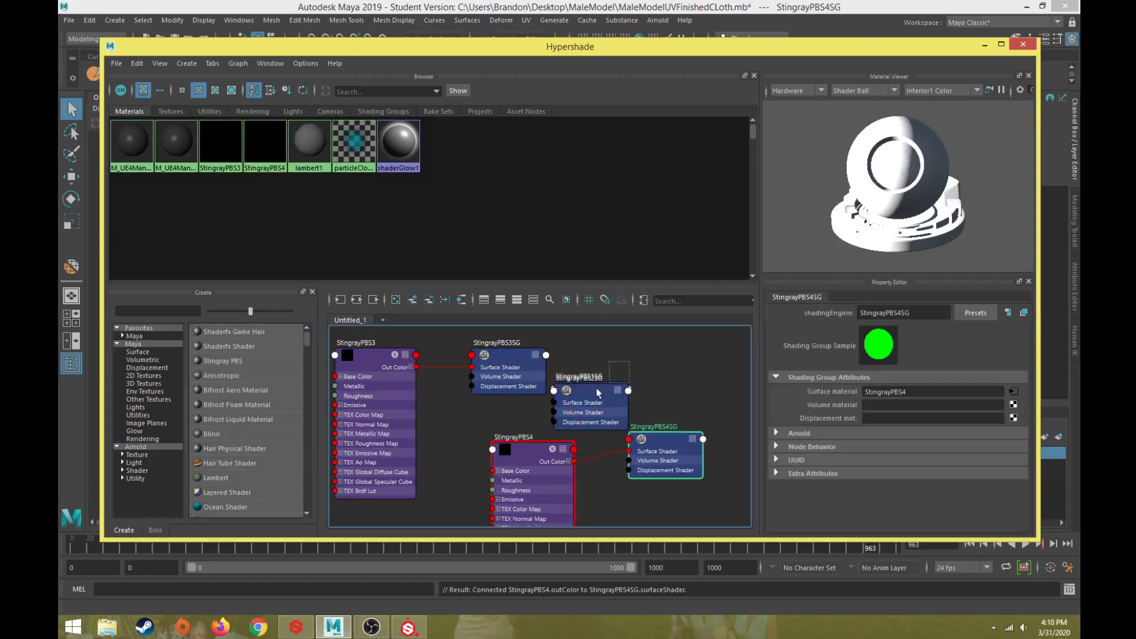
click(556, 408)
key(Delete)
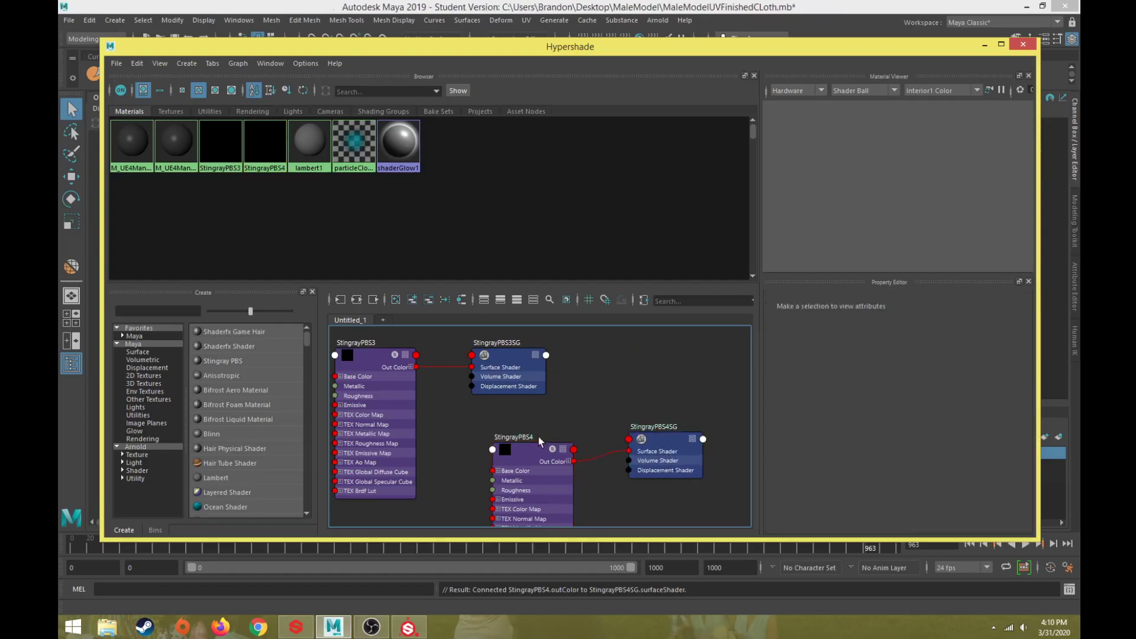
Rename the first Stingray PBS material to M_Body
click(529, 455)
click(223, 136)
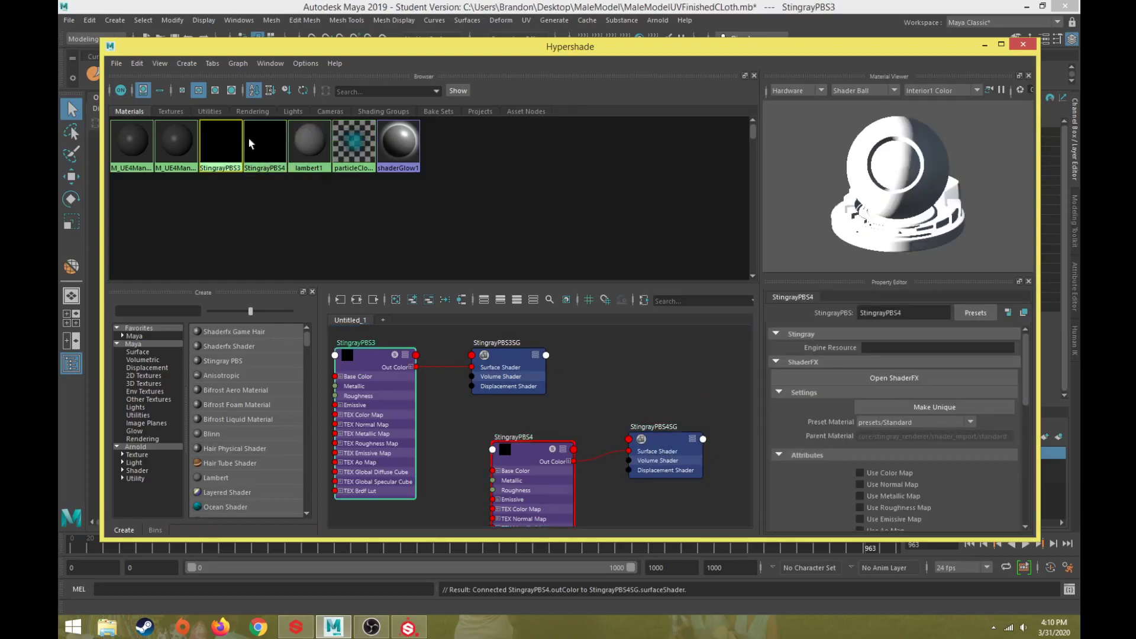
double_click(887, 313)
text(M)
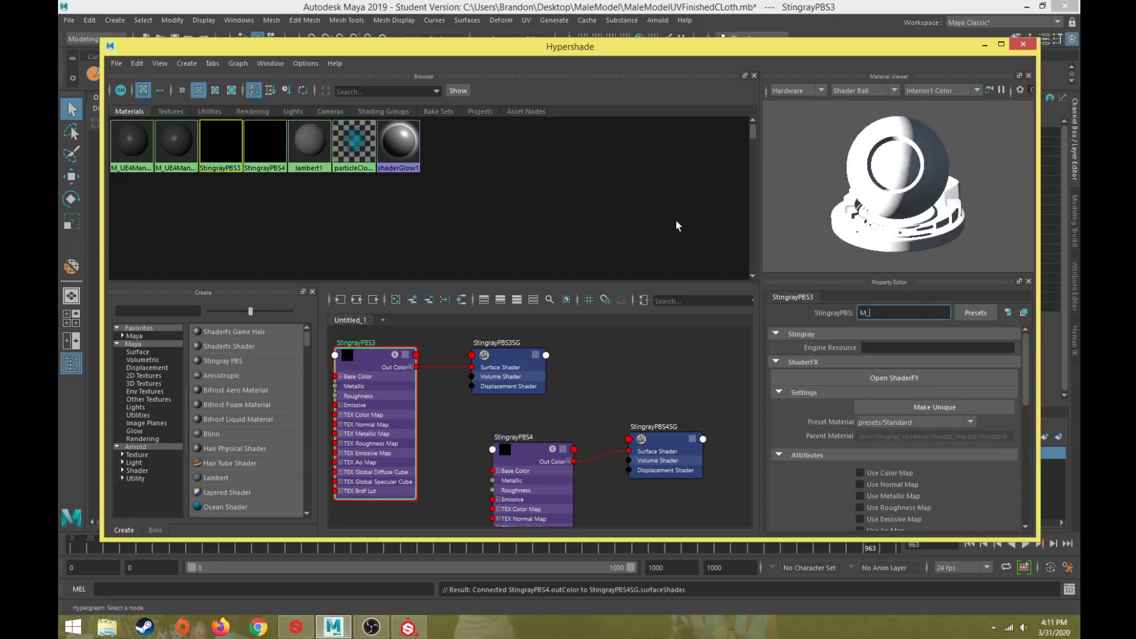
text(_Body)
key(Return)
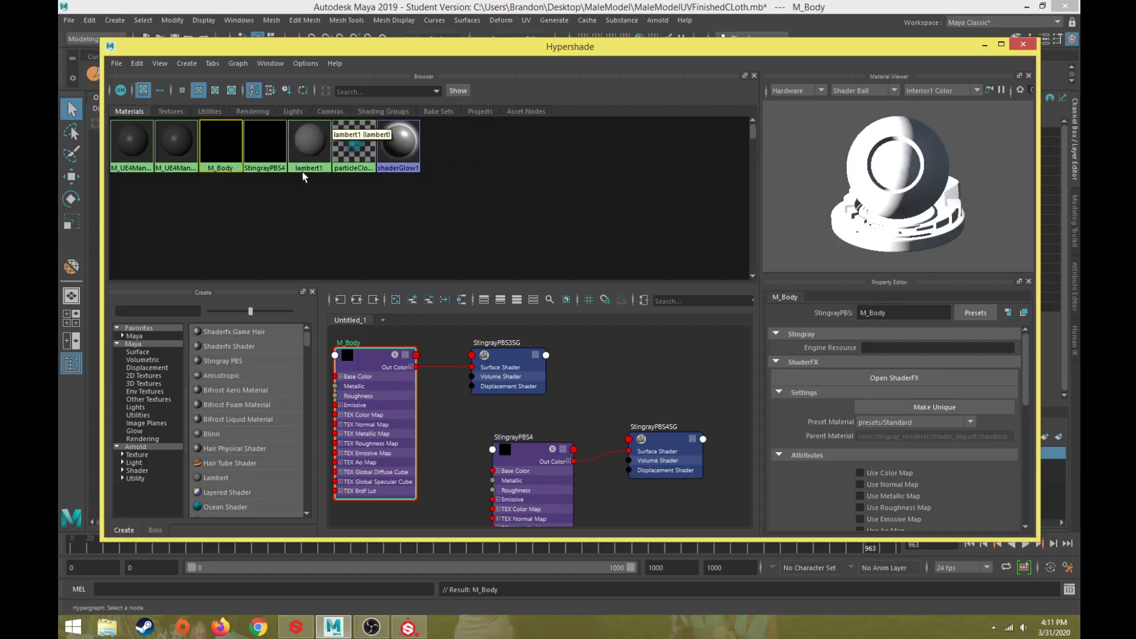
Rename the second Stingray PBS material to M_Cloth
click(265, 145)
double_click(919, 314)
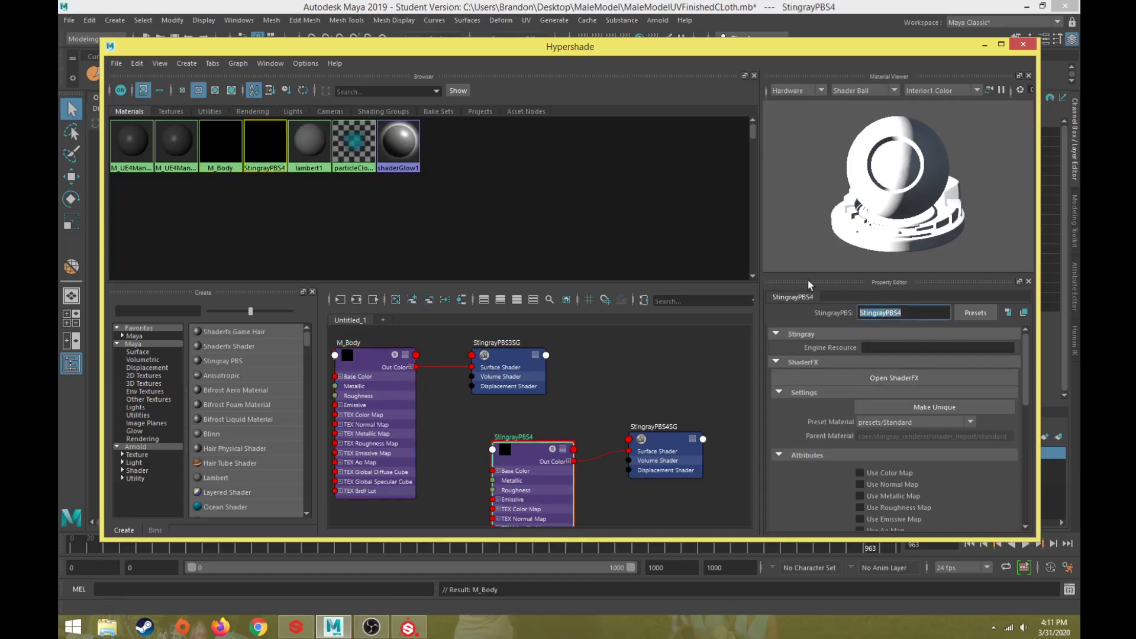
text(M_Cloth)
key(Return)
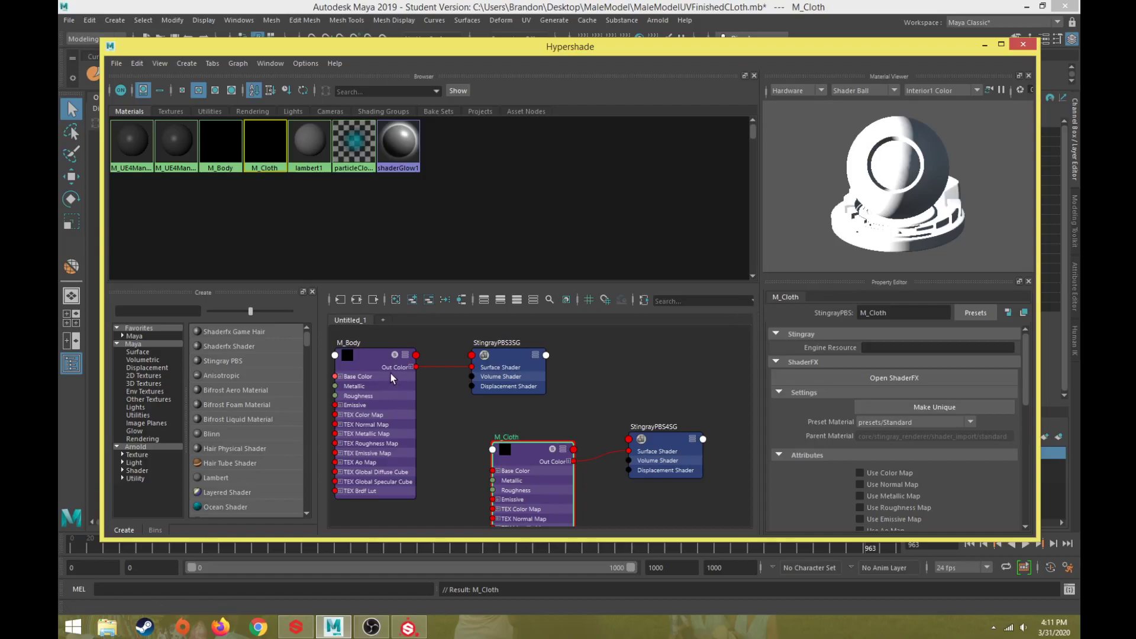
Move the Hypershade clear of the character and assign M_Body to the body and both eyes
scroll(978, 459, down, 3)
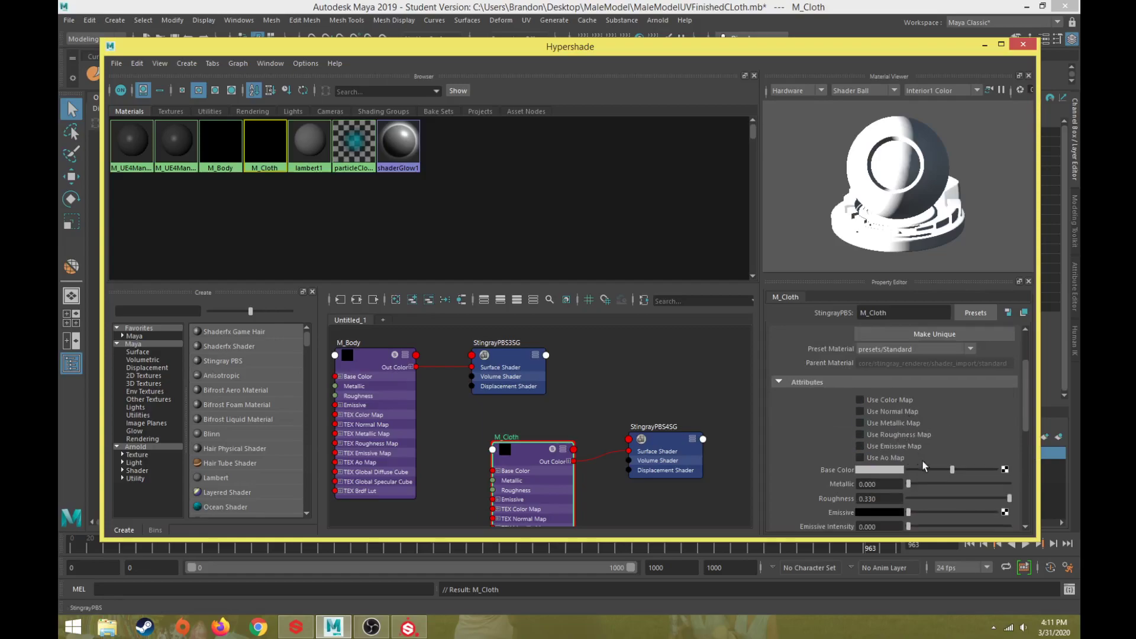
click(226, 123)
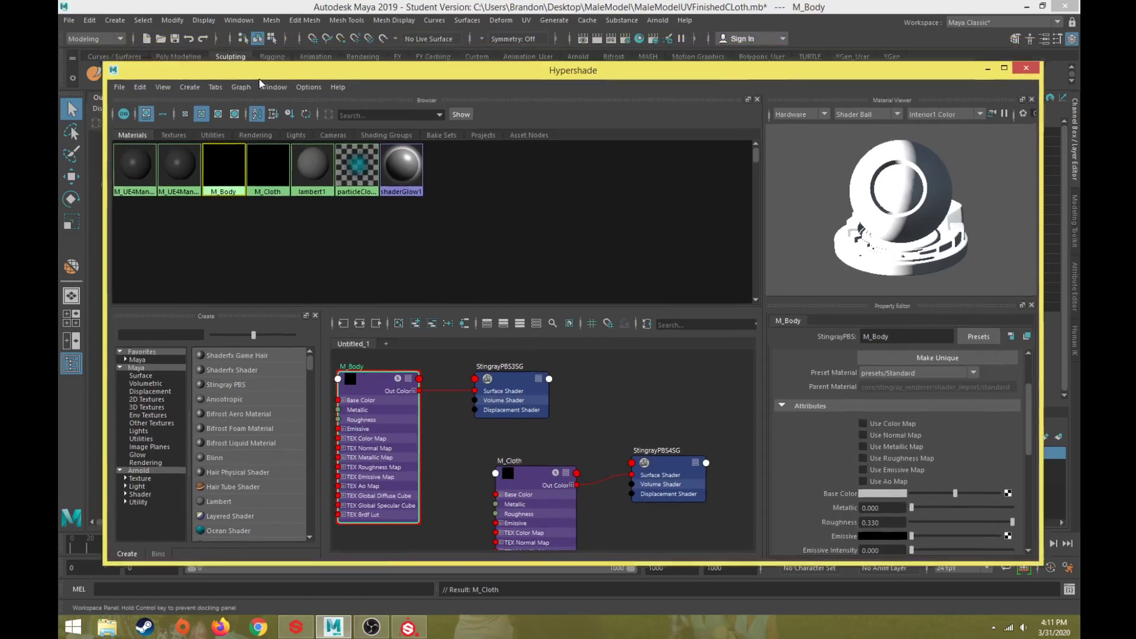
drag(256, 53, 363, 416)
drag(519, 151, 594, 187)
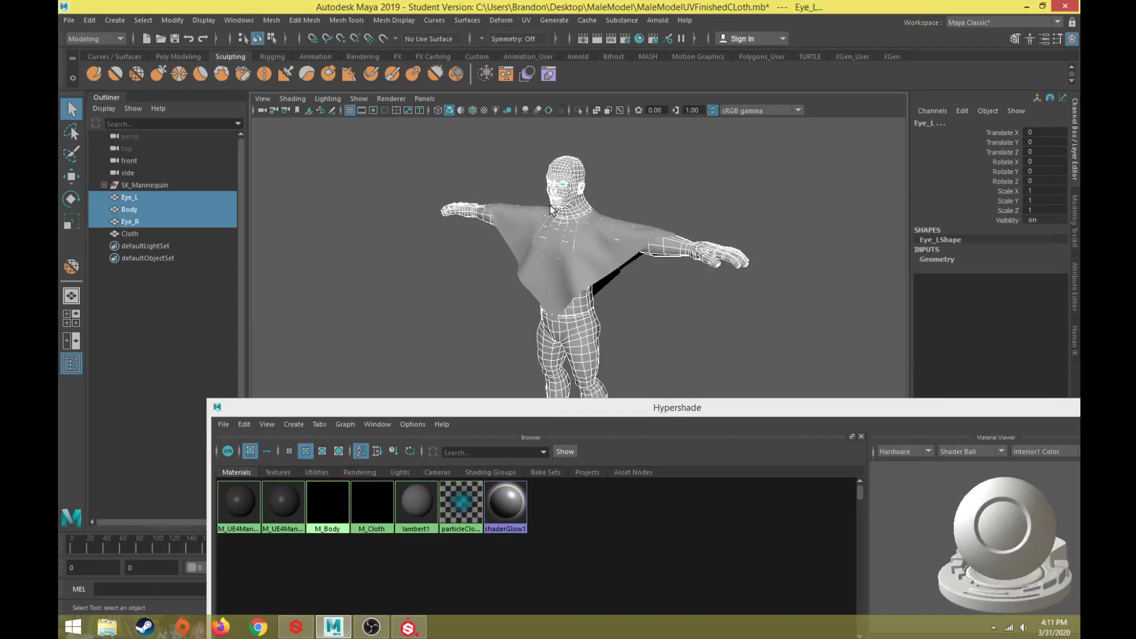
right_drag(327, 497, 328, 442)
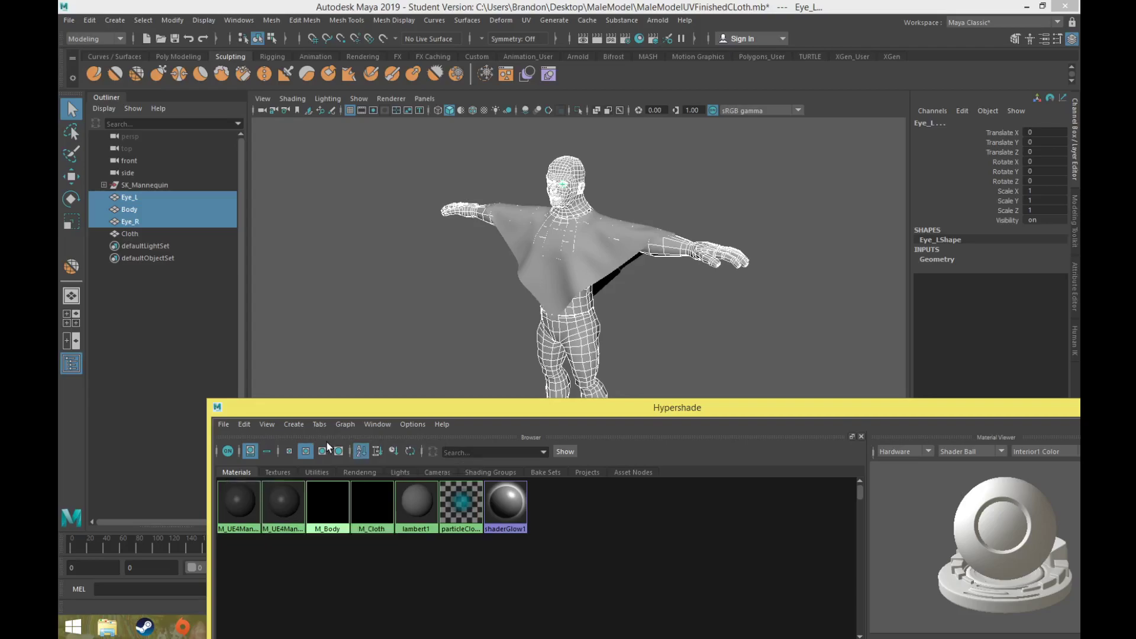
Assign M_Cloth to the cloth mesh and close the Hypershade
click(619, 262)
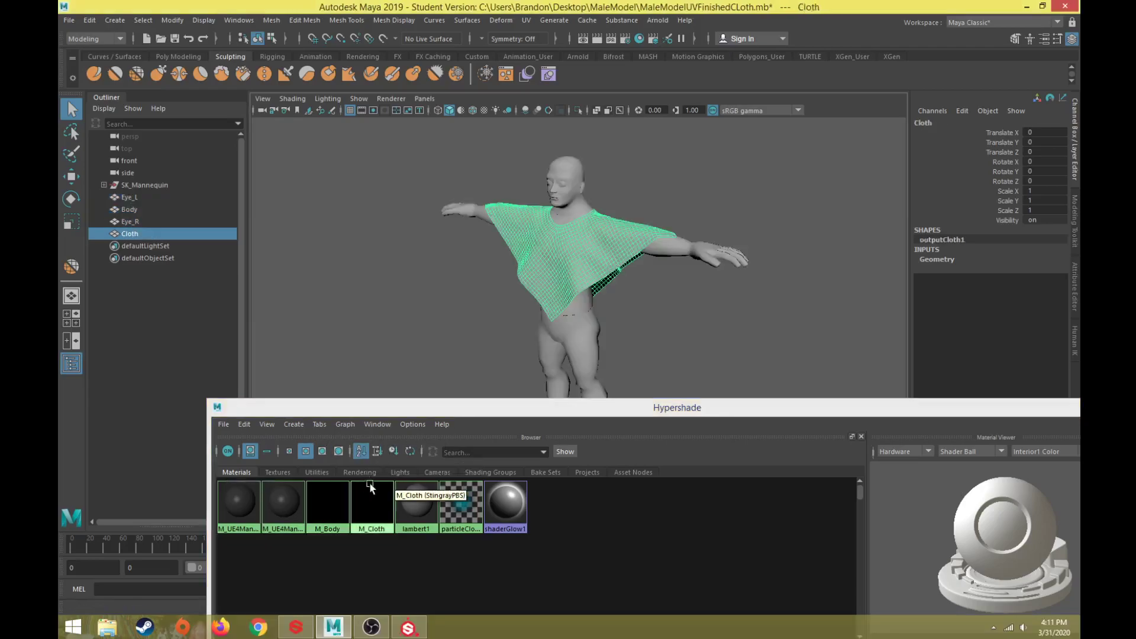
right_drag(369, 495, 368, 436)
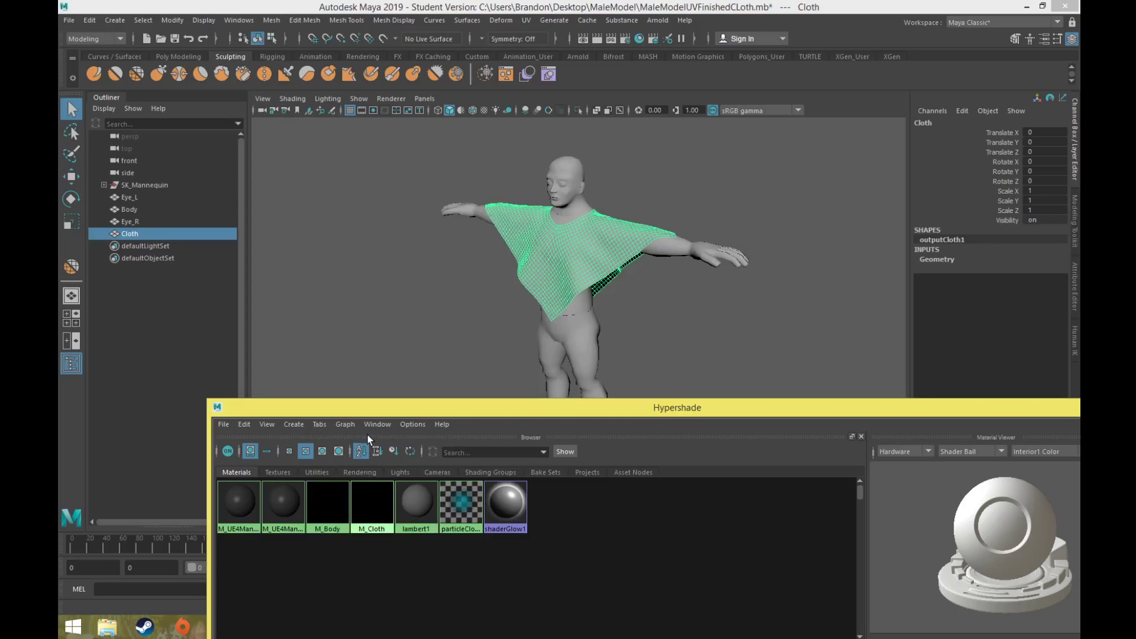
drag(494, 407, 411, 84)
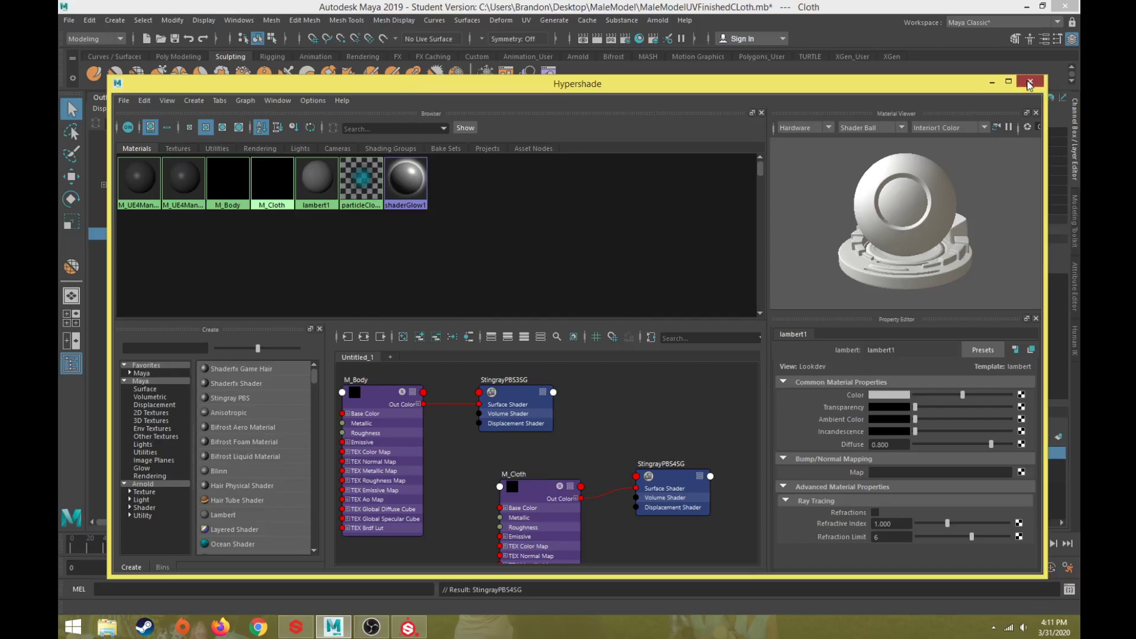
click(1031, 81)
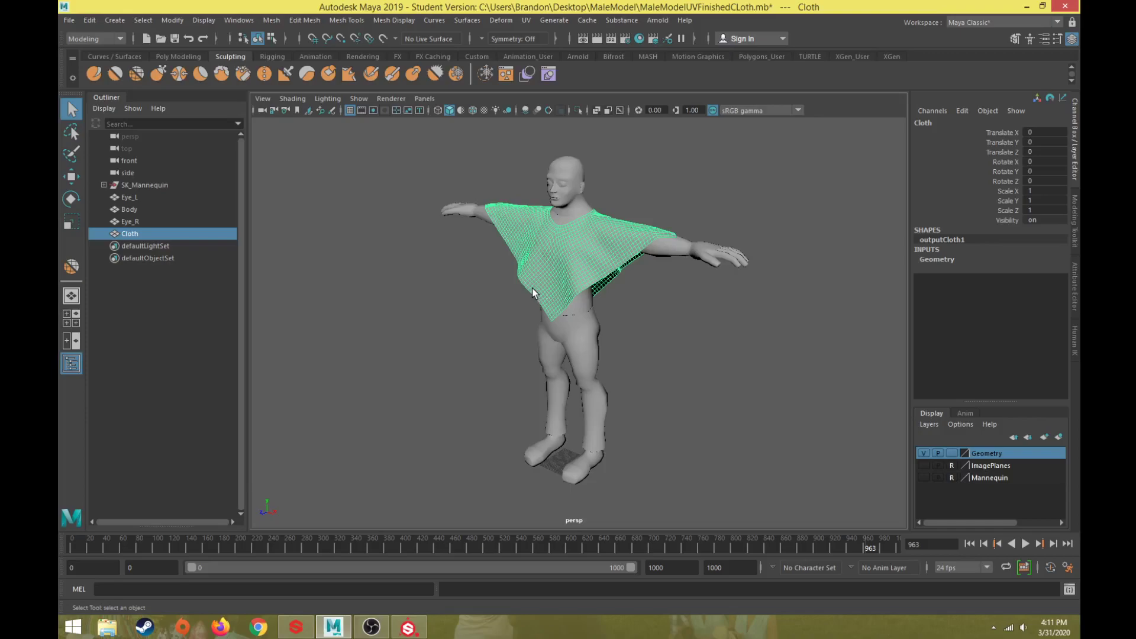
Select the eyes, body and cloth, and start Export Selection in the MaleModel folder on the Desktop
drag(409, 138, 797, 416)
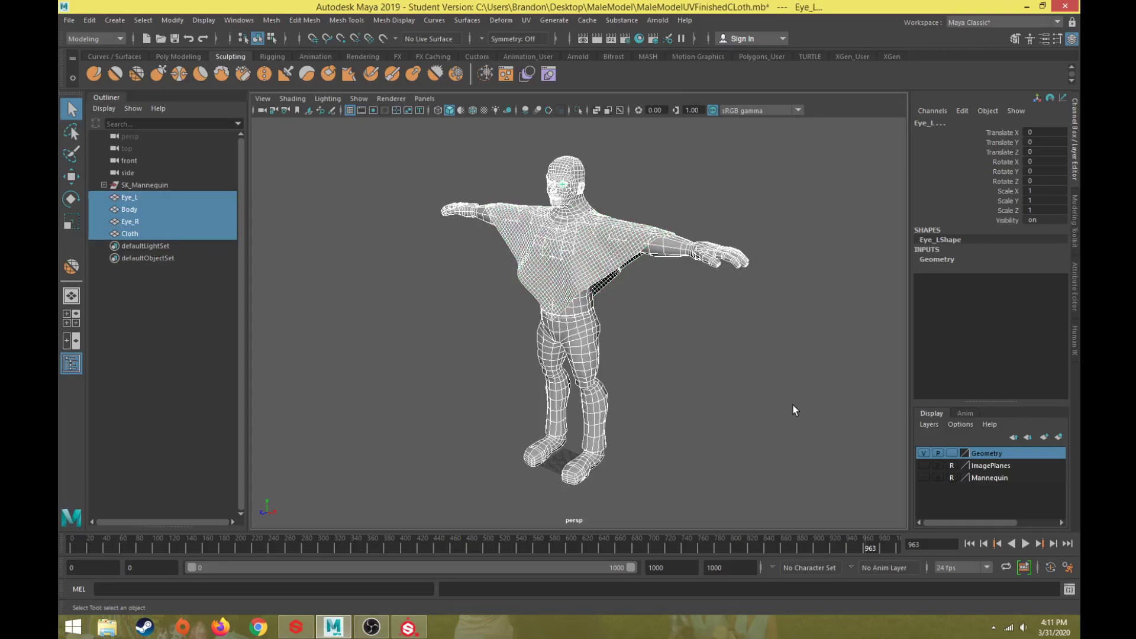
drag(433, 147, 771, 478)
drag(406, 137, 791, 495)
click(69, 20)
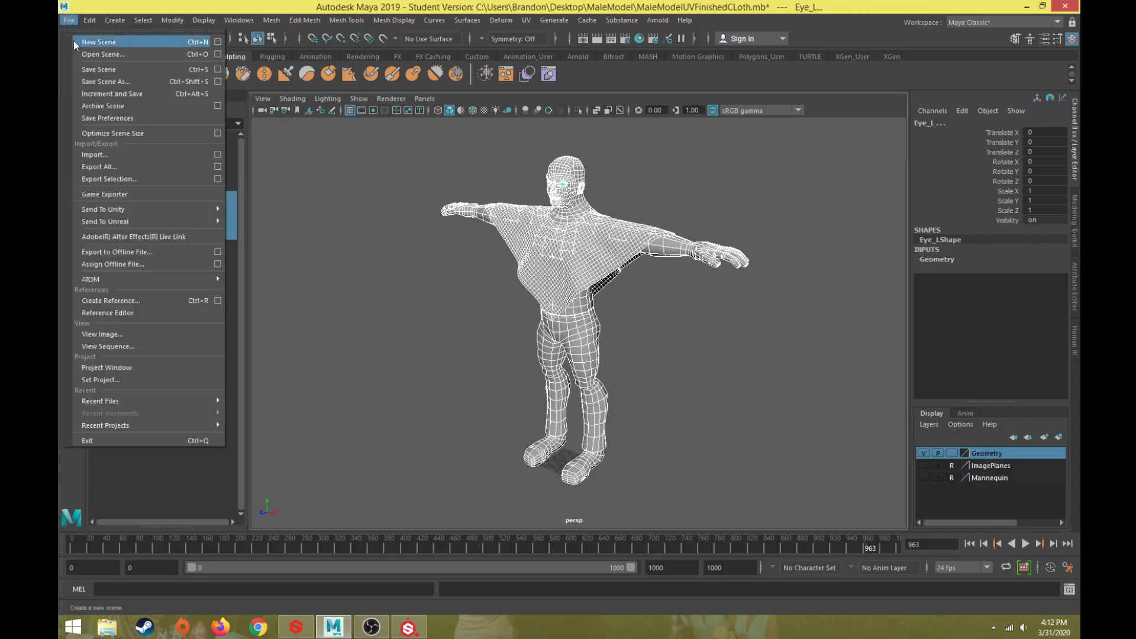
click(98, 178)
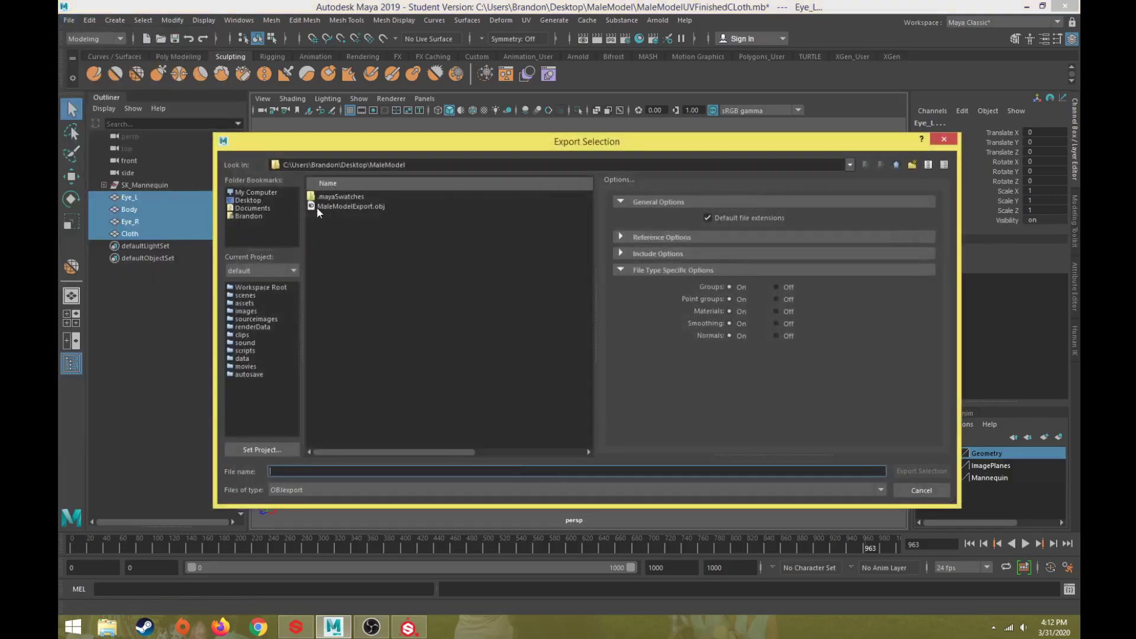
click(254, 200)
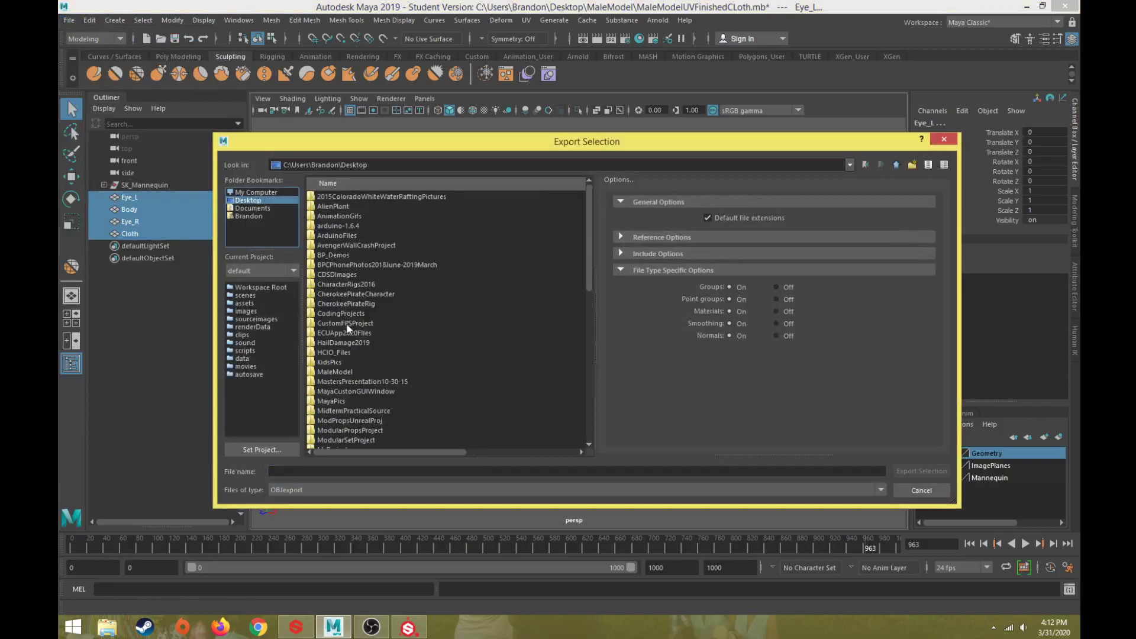
double_click(324, 371)
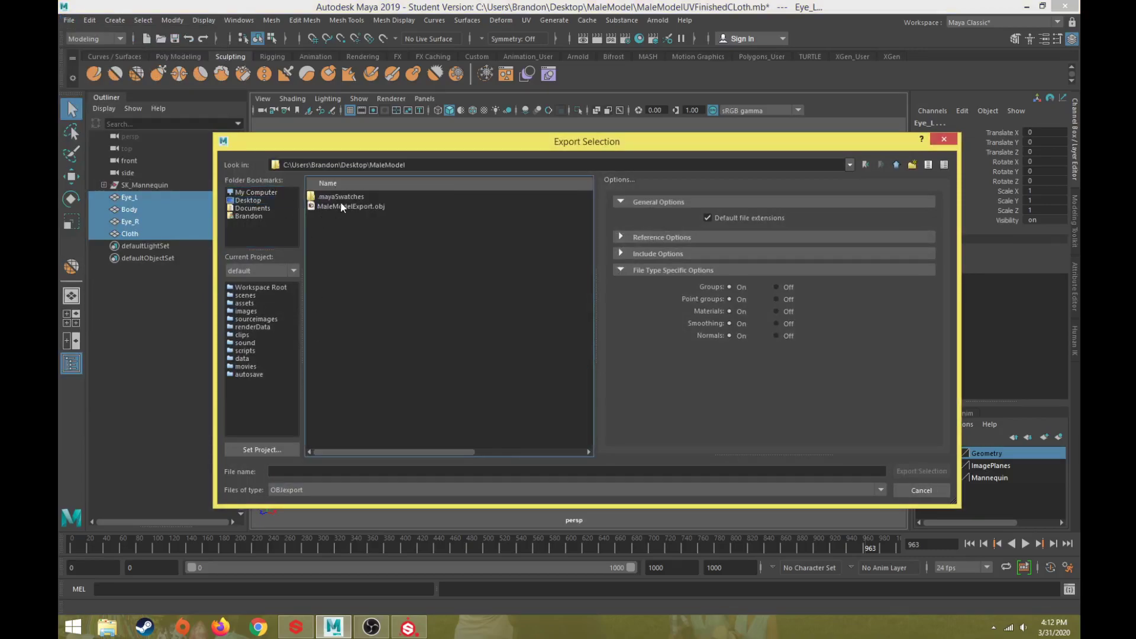
In File Explorer, delete the old MaleModelExport .fbx, .mtl and .obj files from the Desktop's MaleModel folder and return to Maya
click(106, 629)
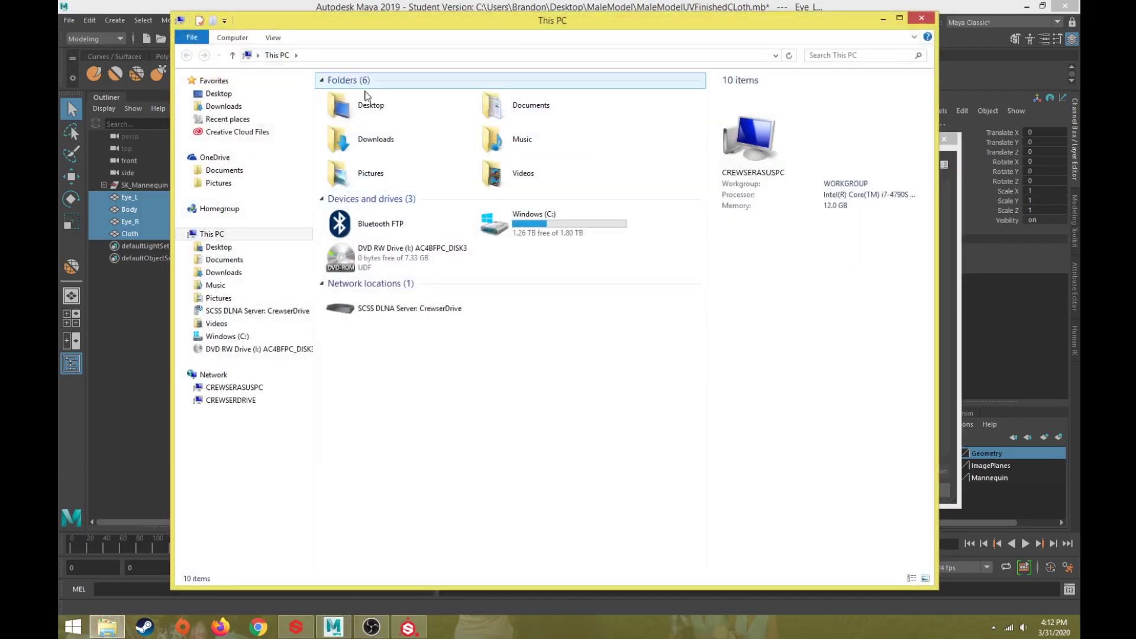
double_click(452, 111)
scroll(407, 435, down, 3)
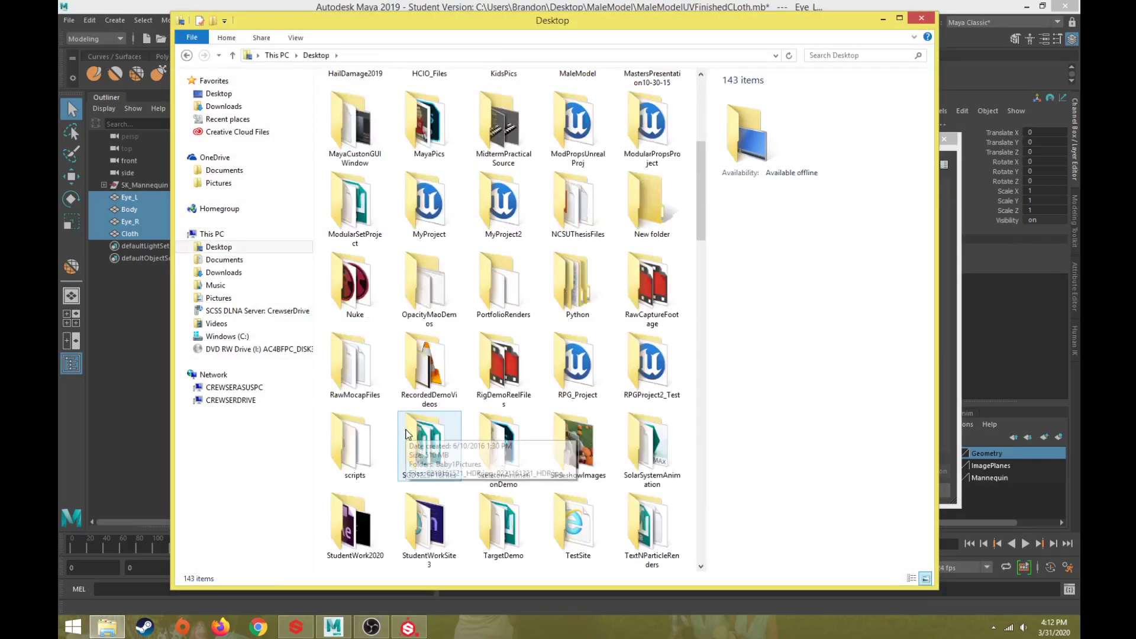
scroll(415, 455, up, 3)
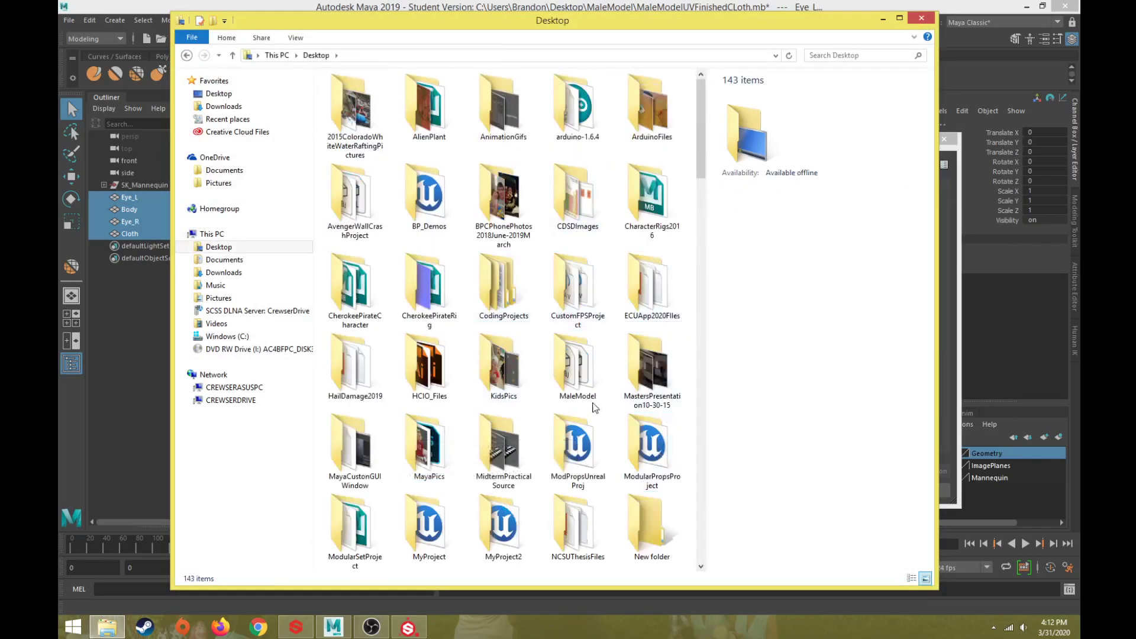
double_click(578, 365)
click(391, 184)
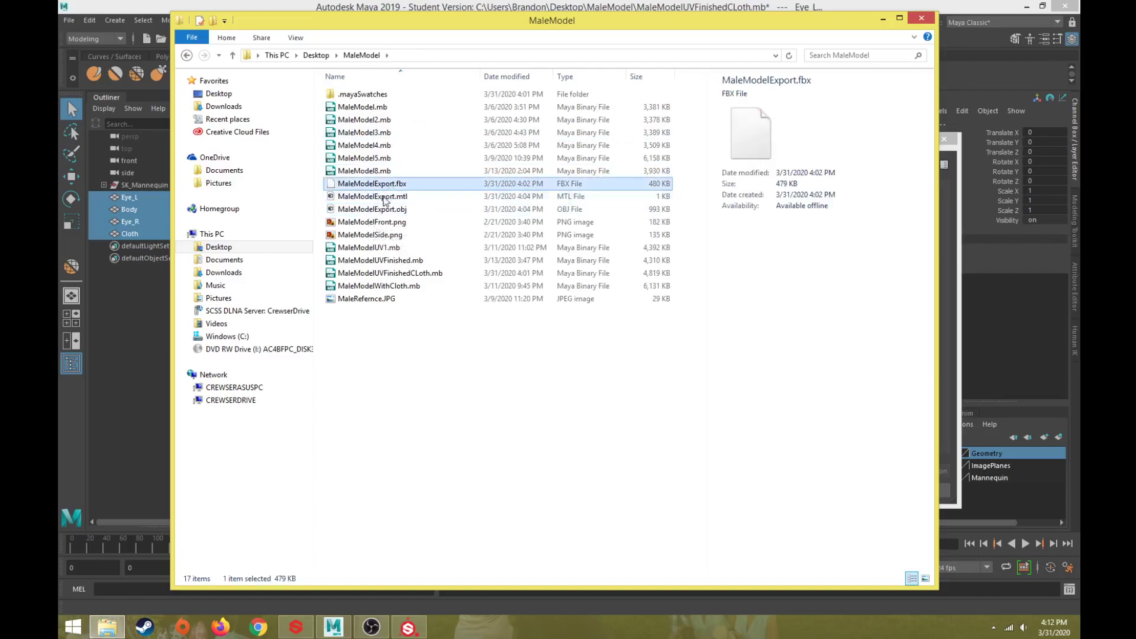
shift+click(395, 211)
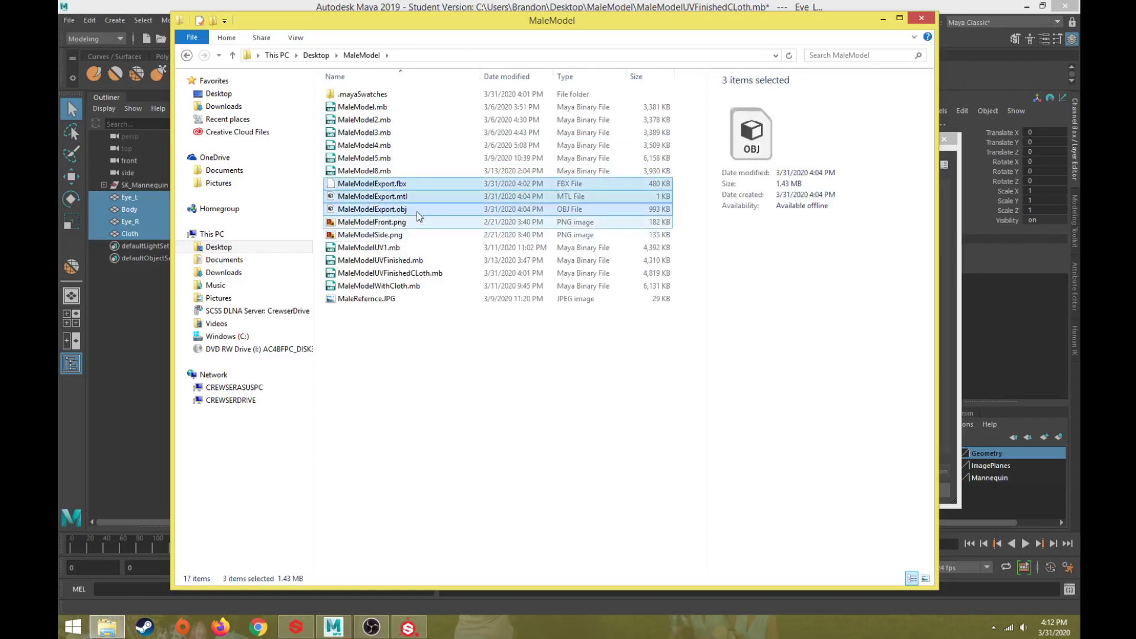
key(Delete)
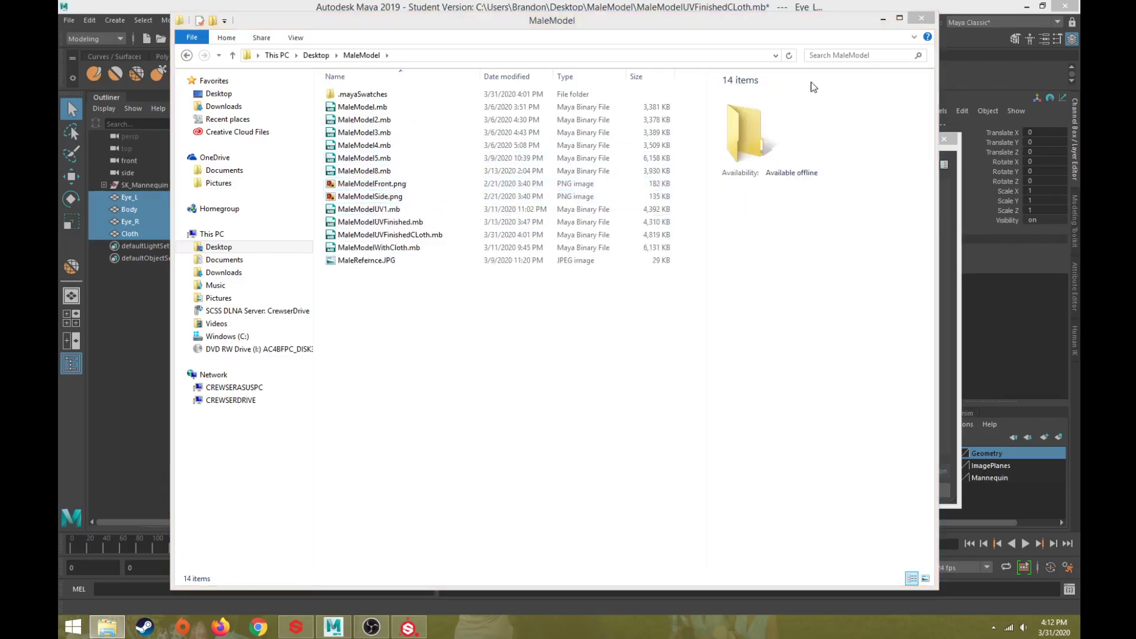
click(968, 6)
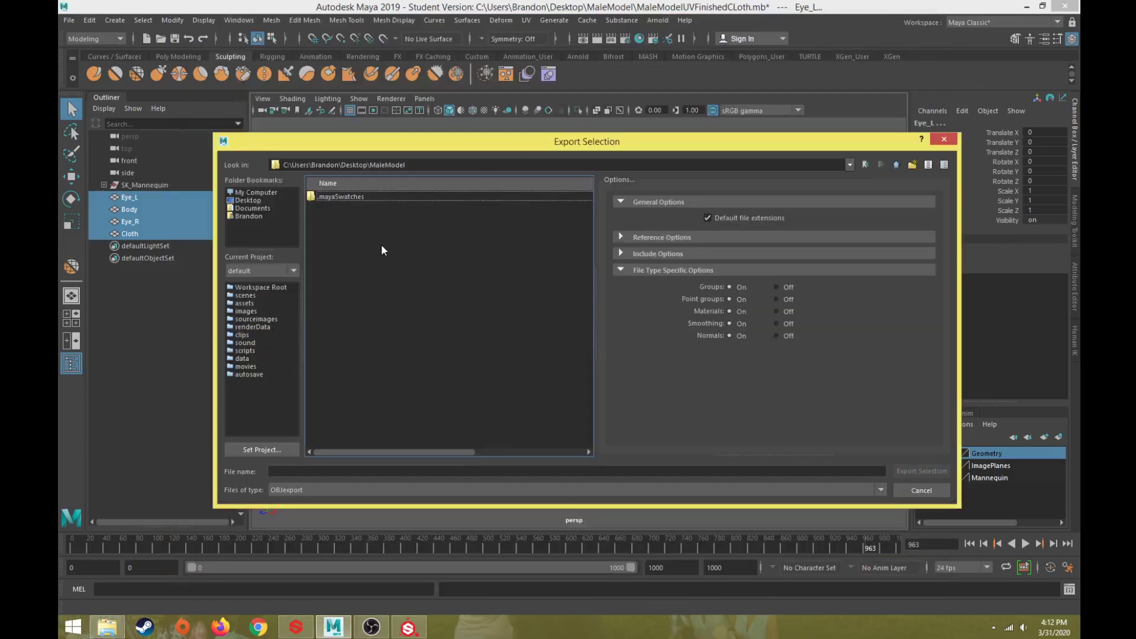
Export the selected meshes in FBX format as MaleModelExport and view the details of the export warning
click(313, 488)
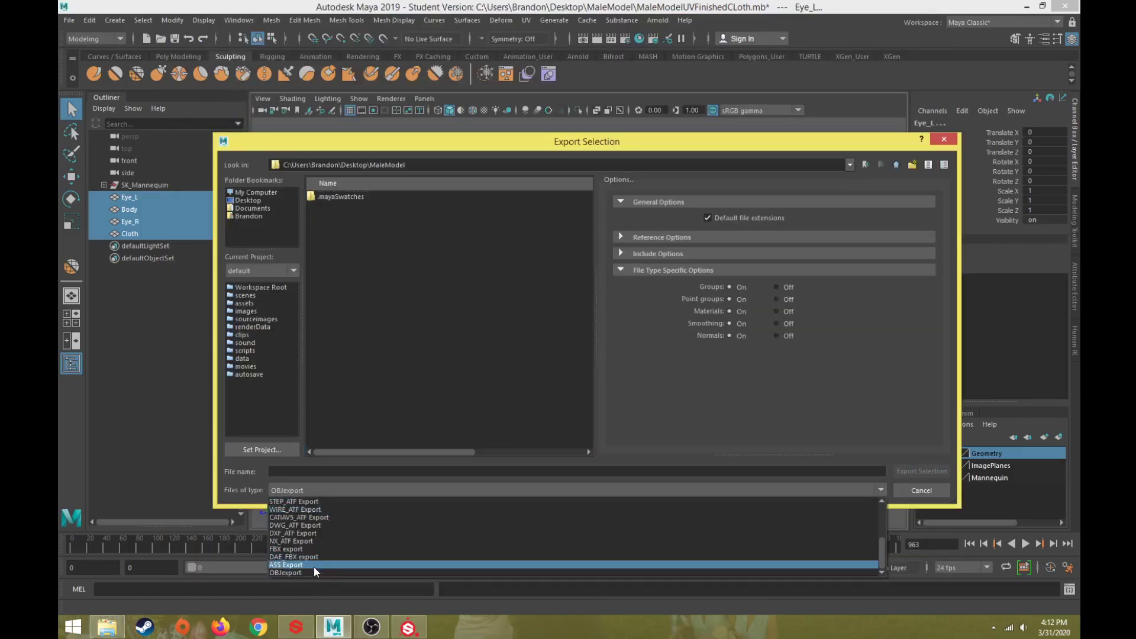
click(296, 549)
click(321, 471)
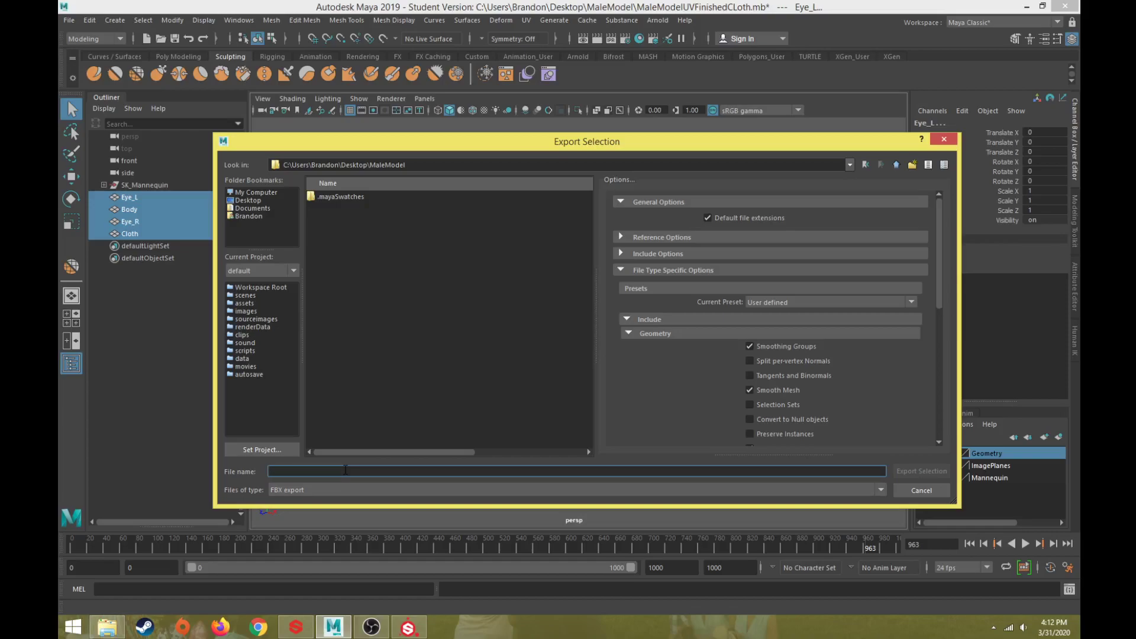
text(MaleModelExport)
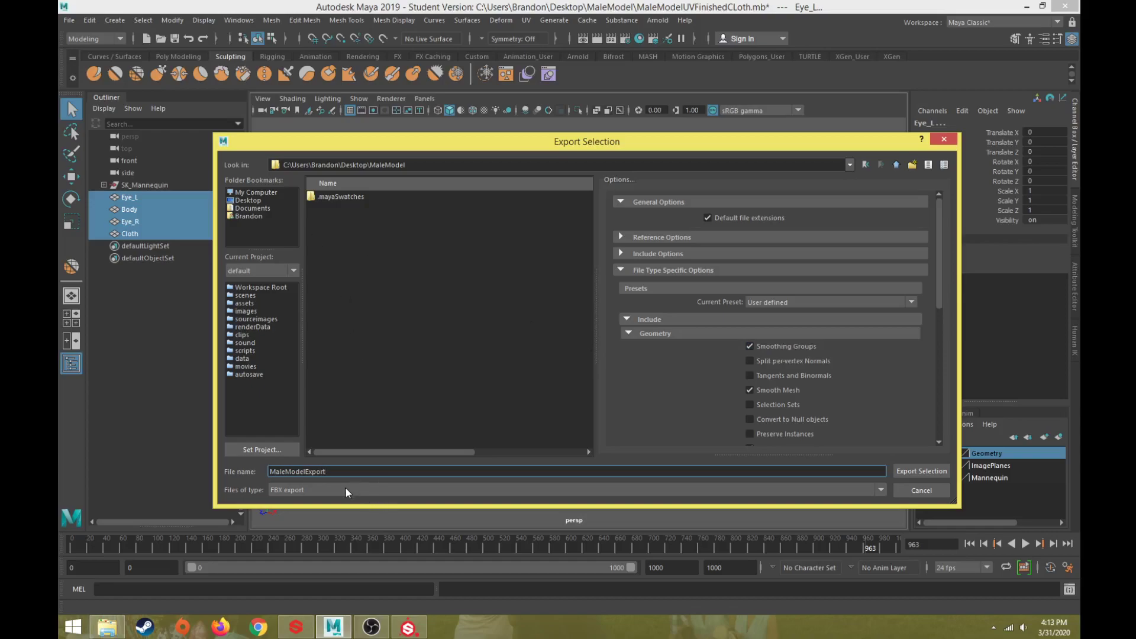
click(926, 474)
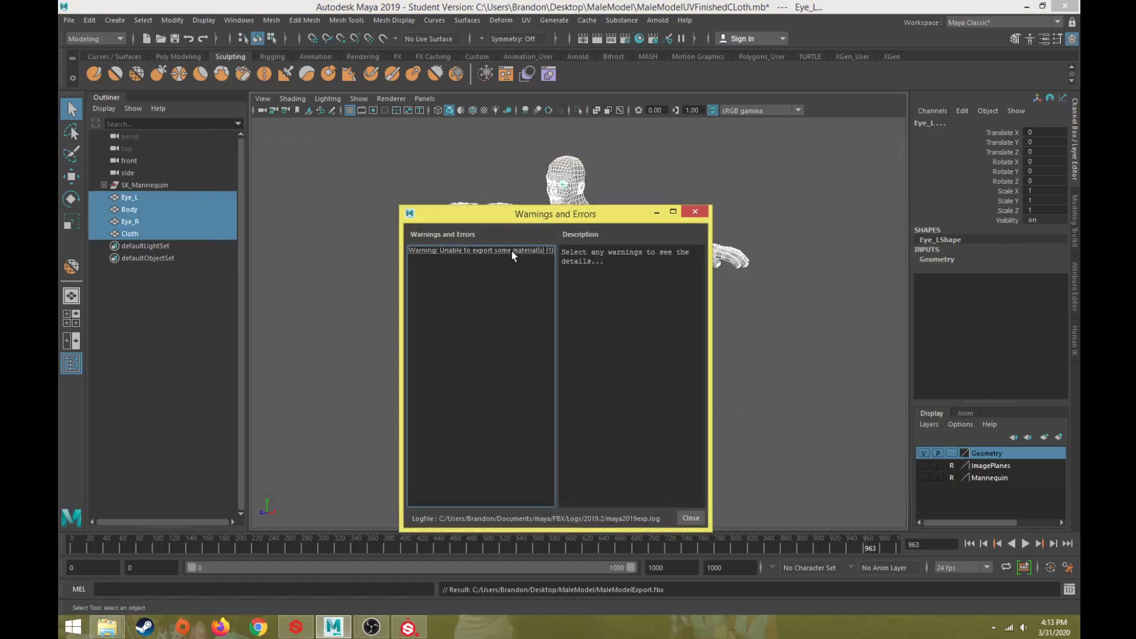
click(512, 250)
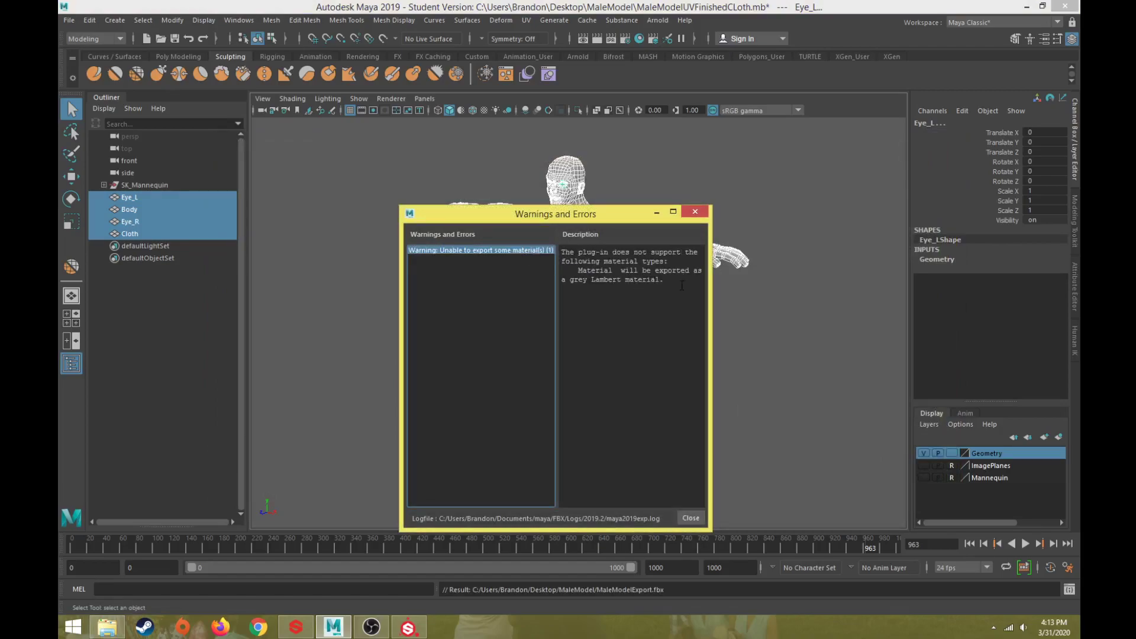
Dismiss the export warning and export the selected meshes in OBJ format as MaleModelExport in the MaleModel folder
click(691, 517)
click(395, 109)
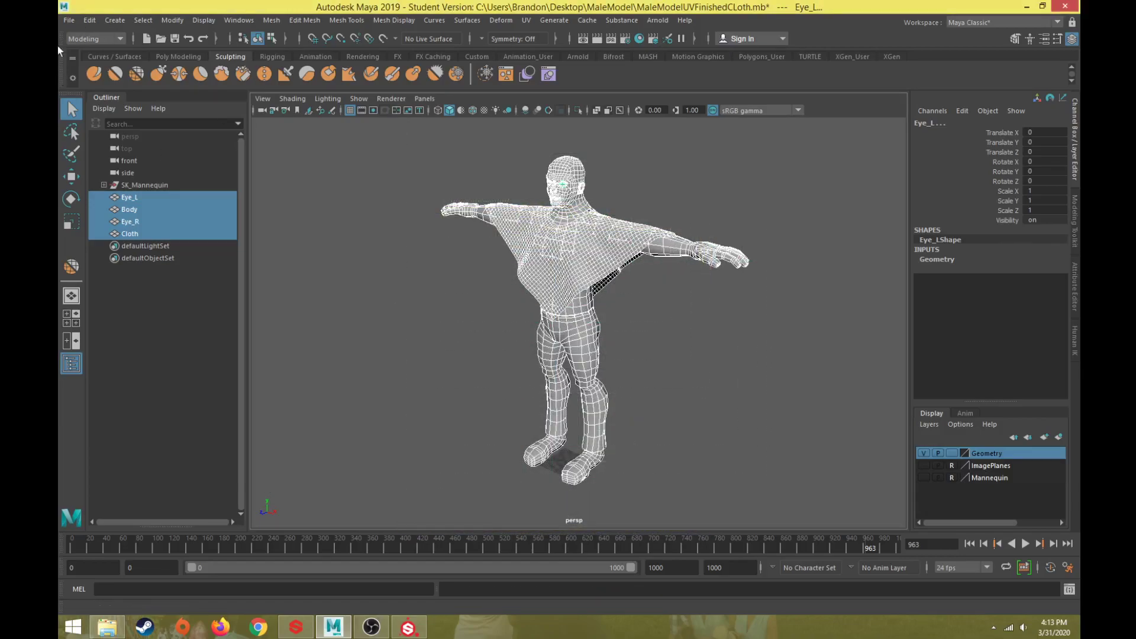
click(68, 19)
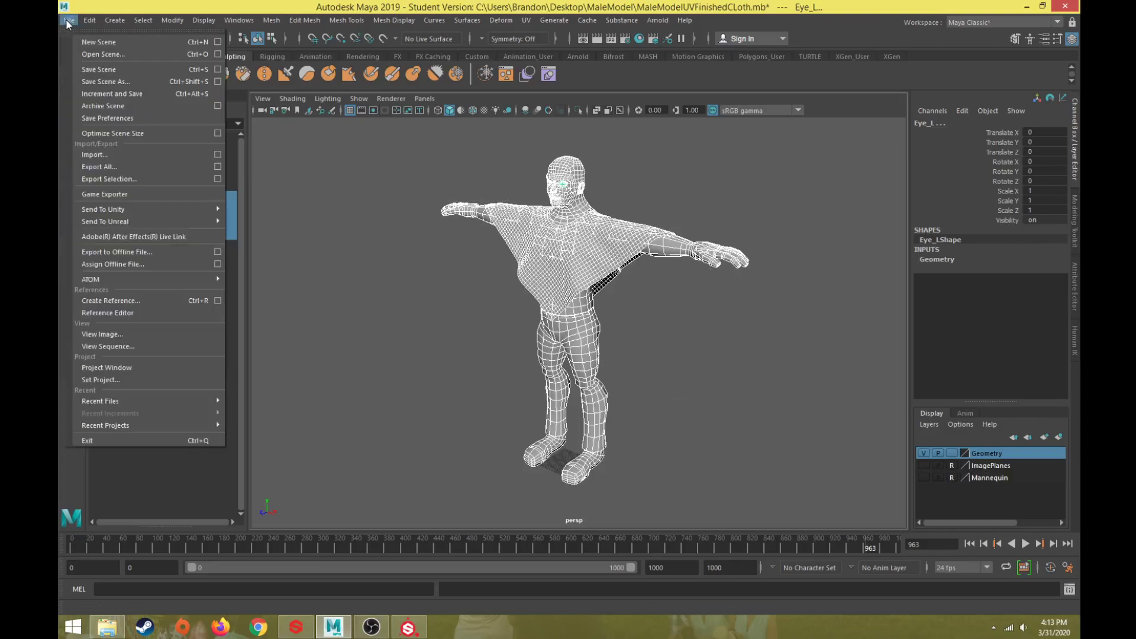
click(102, 180)
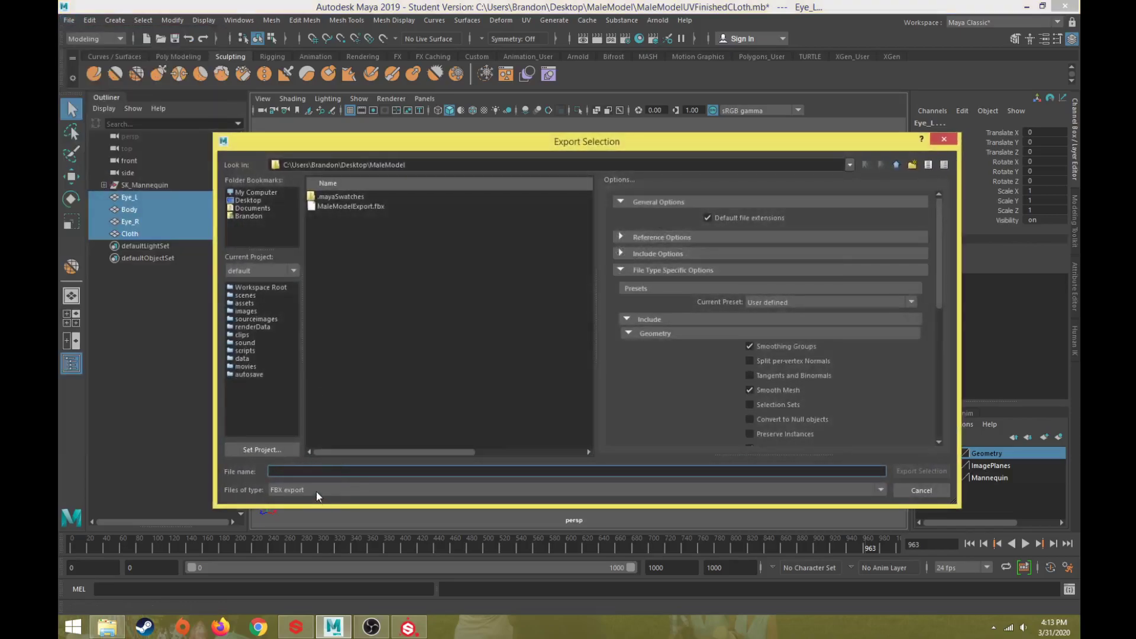
click(317, 492)
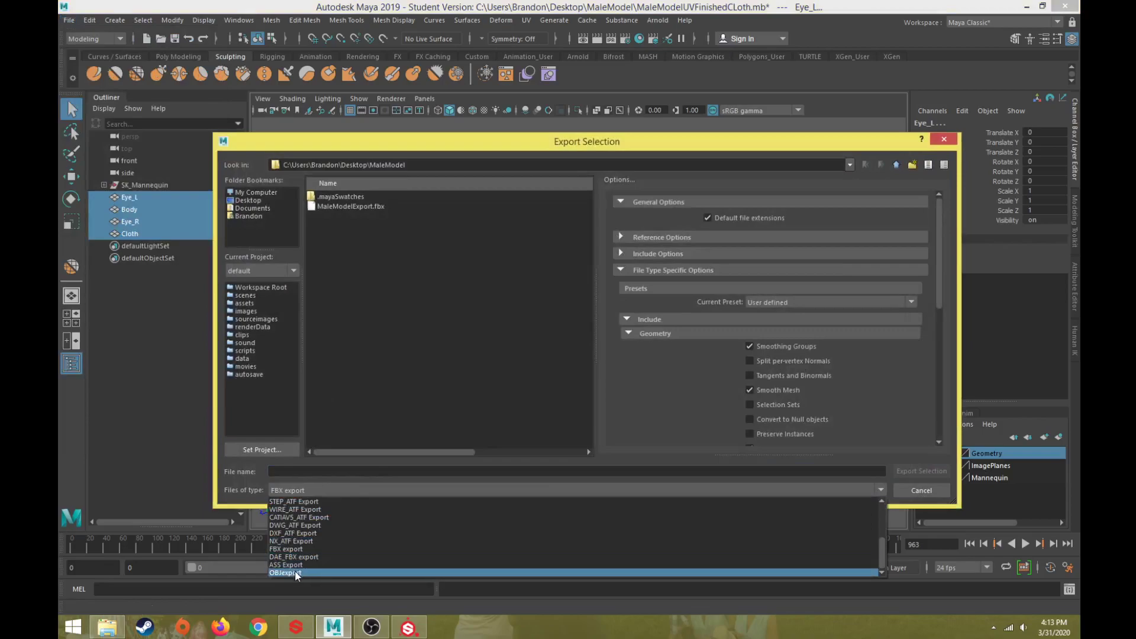
click(295, 571)
click(289, 471)
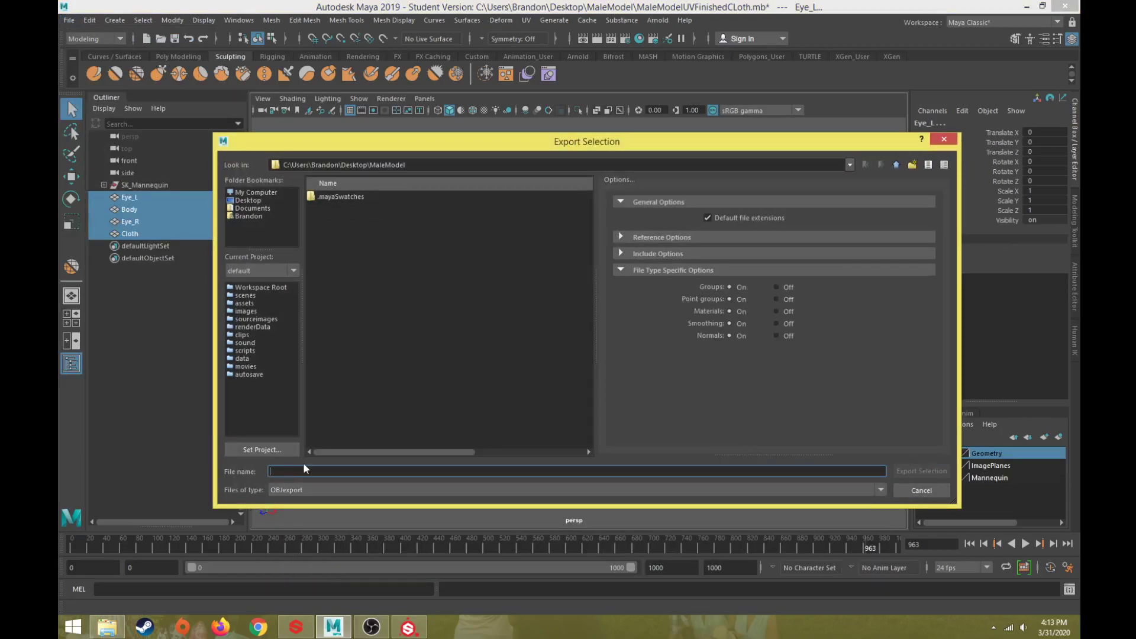
text(Mal)
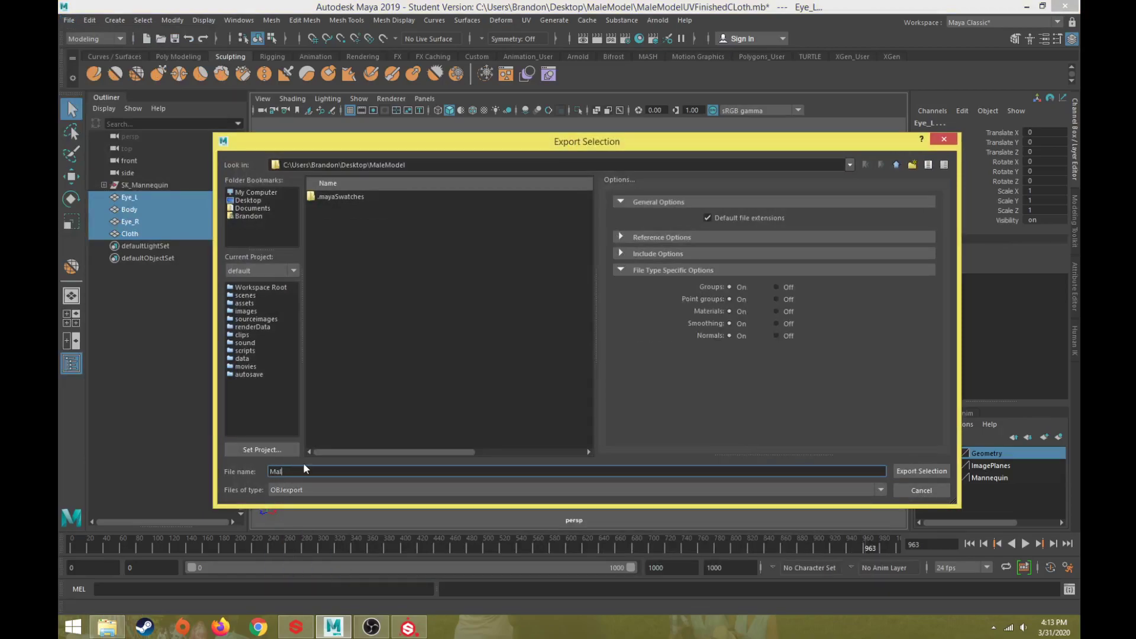
text(eModelExport)
click(927, 471)
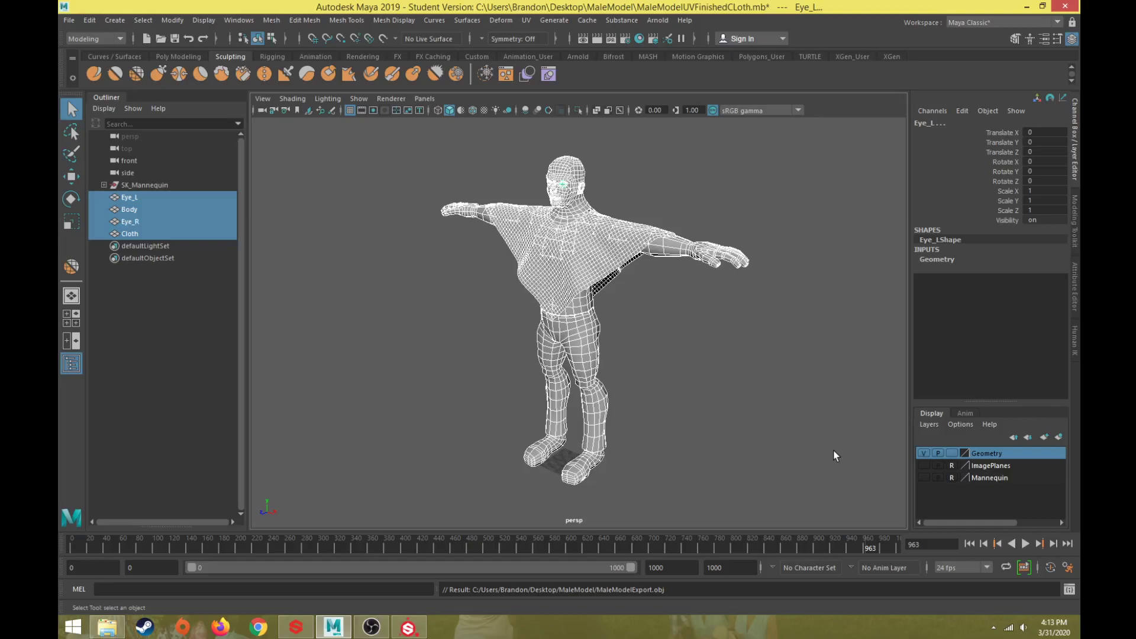
Deselect the meshes, review the Stingray PBS material entry in the Hypershade, and close the window
click(740, 303)
click(608, 264)
click(631, 288)
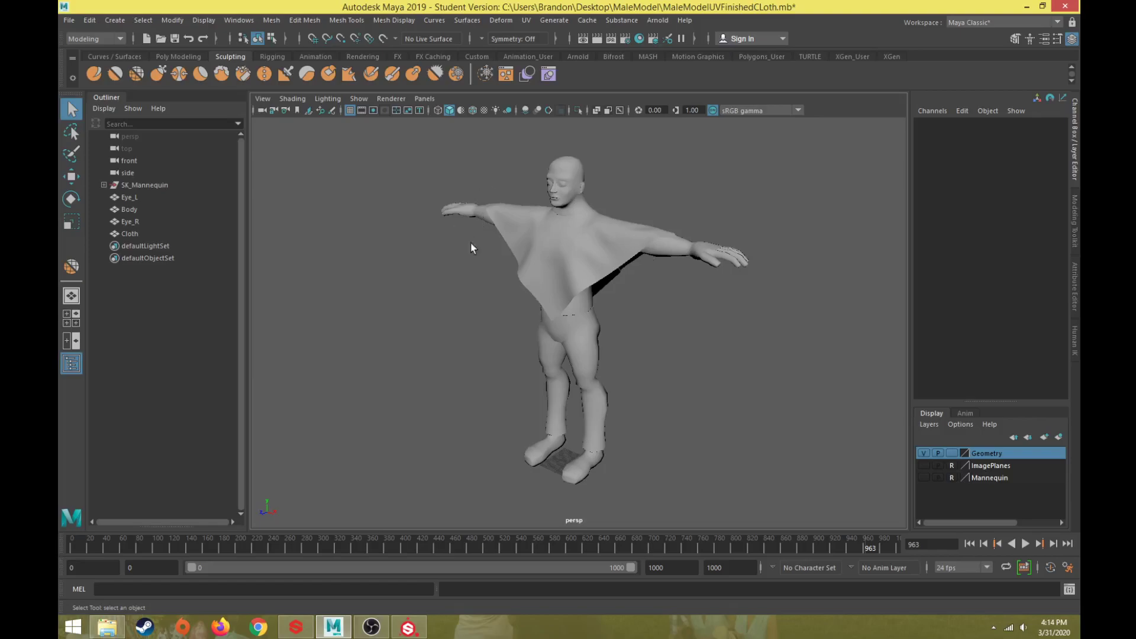
click(639, 39)
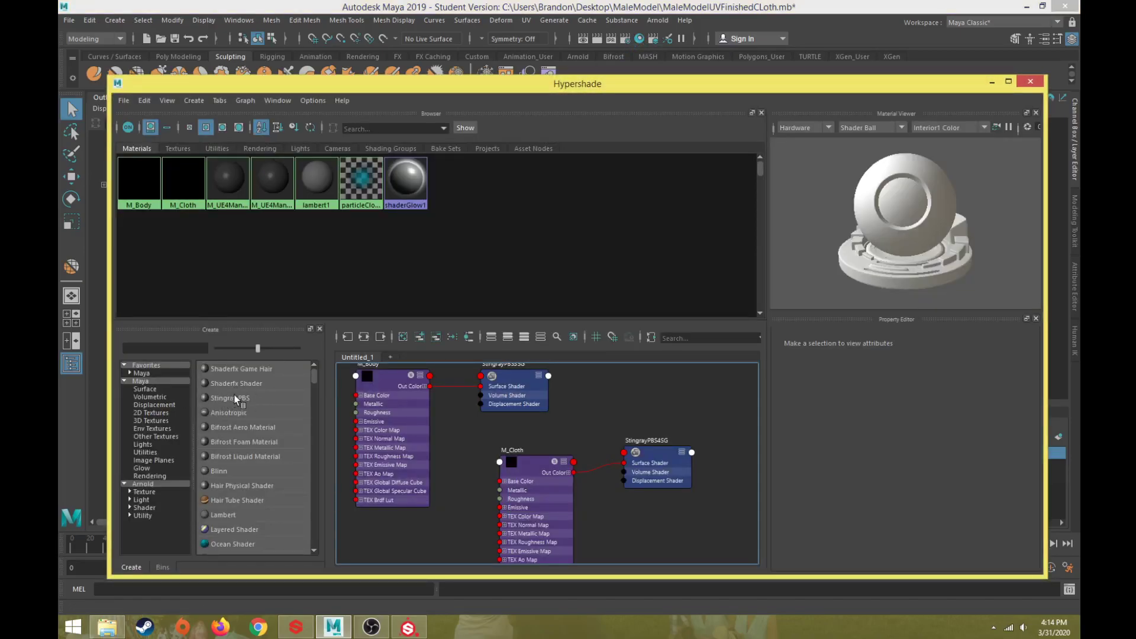
click(1030, 81)
Review the file types available for Export Selection and cancel the export
click(69, 19)
click(97, 183)
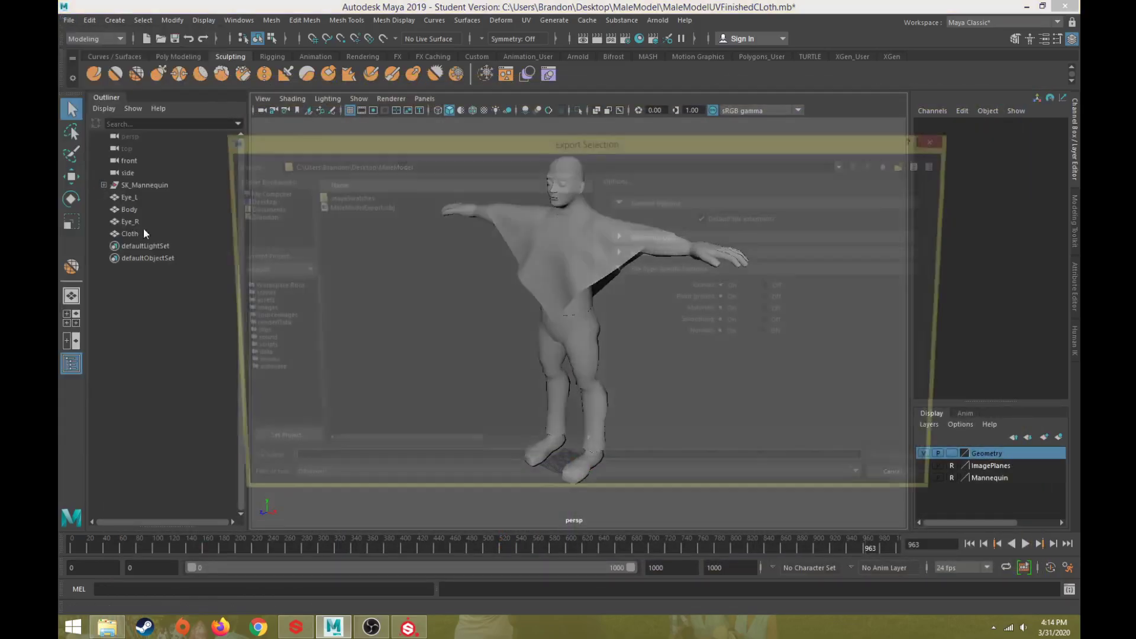
click(302, 491)
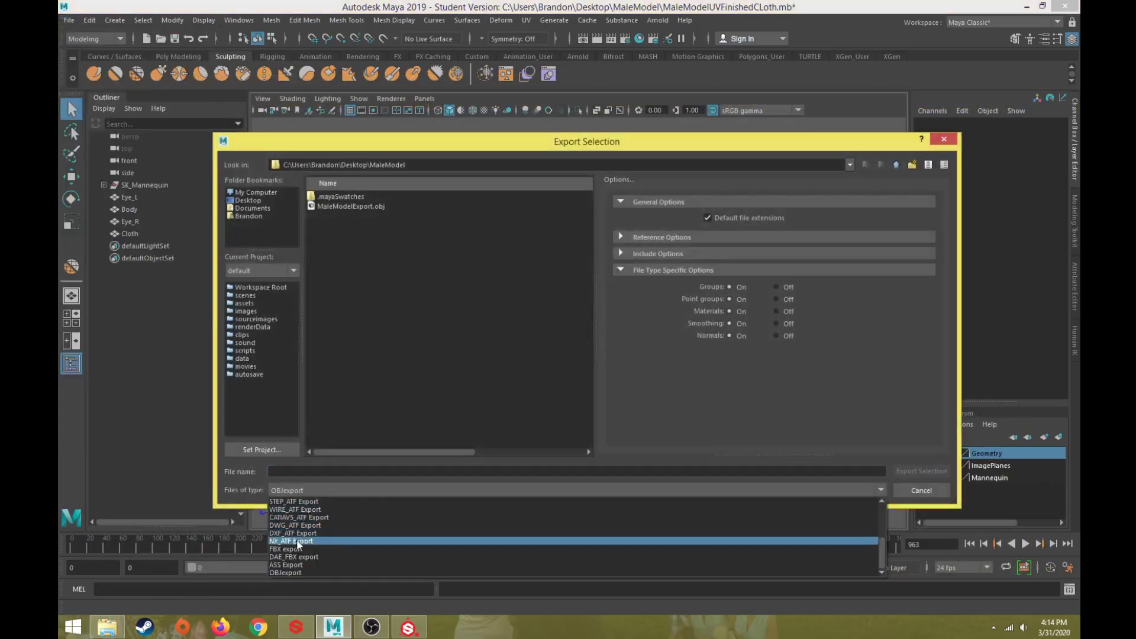
click(921, 492)
click(922, 491)
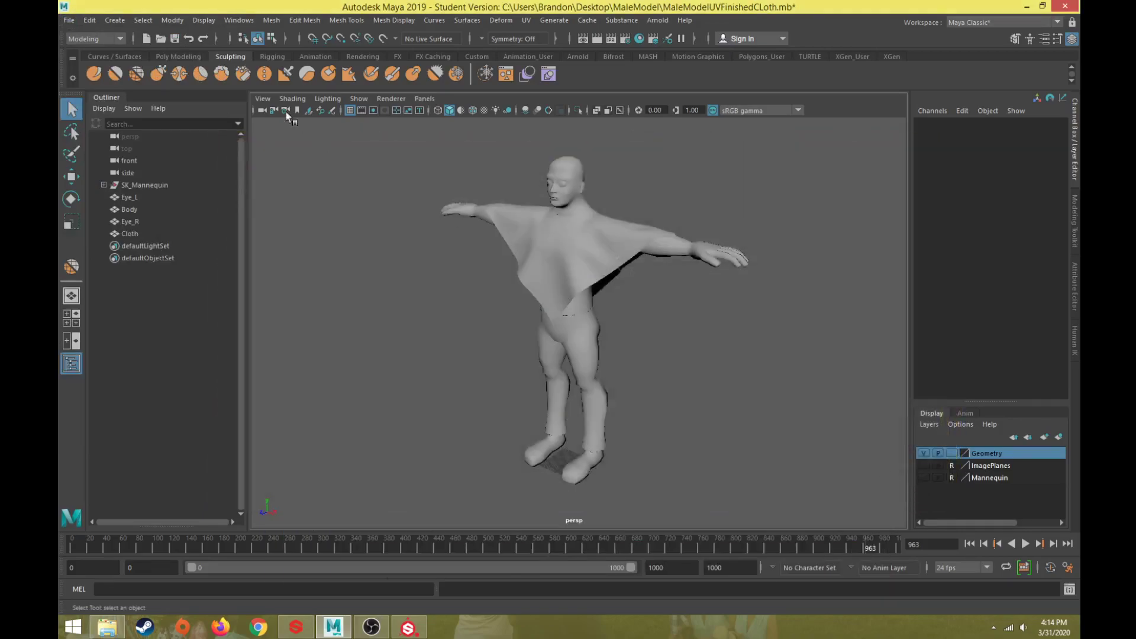
Check the Loaded and Auto load states of fbxmaya.mll, shaderFXPlugin.mll and objExport.mll in the Plug-in Manager, and close it
click(244, 19)
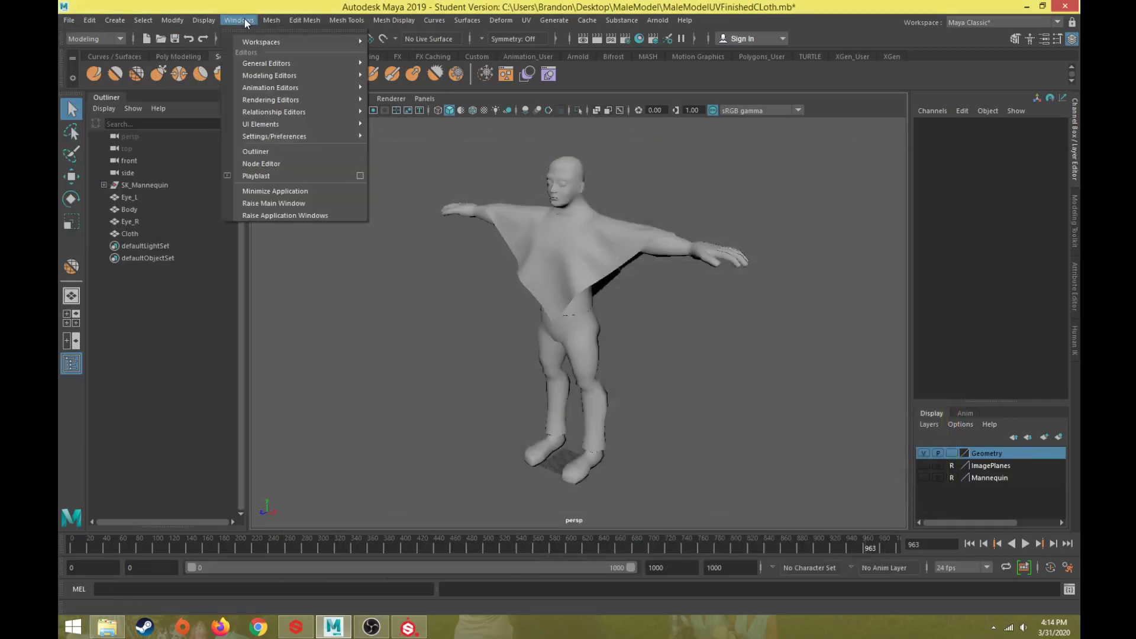
mouse_move(292, 138)
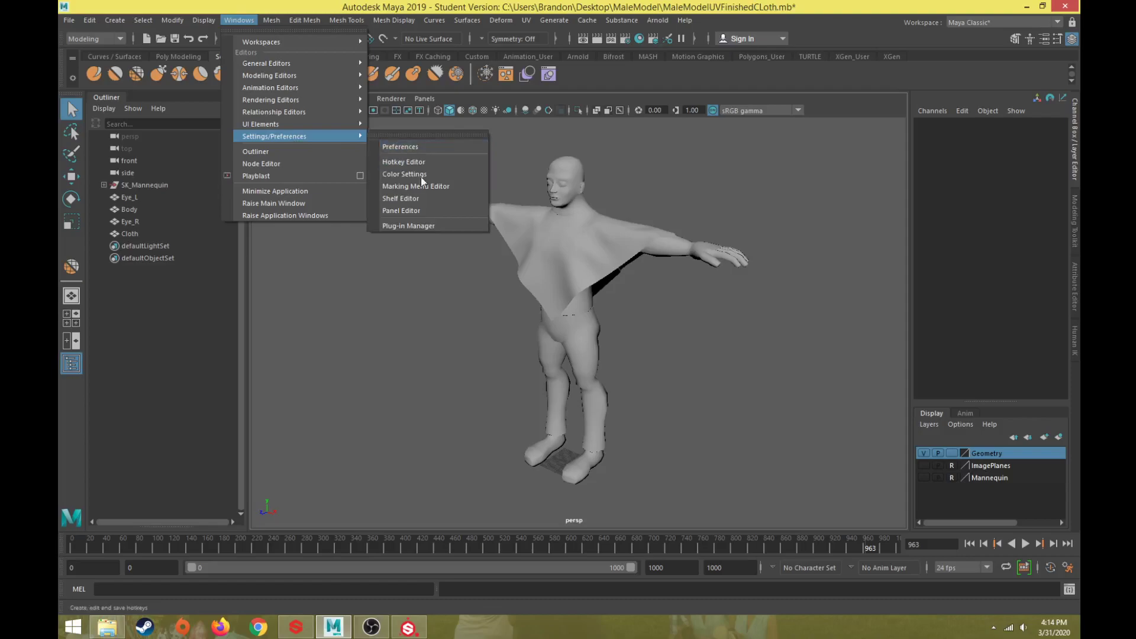
click(414, 226)
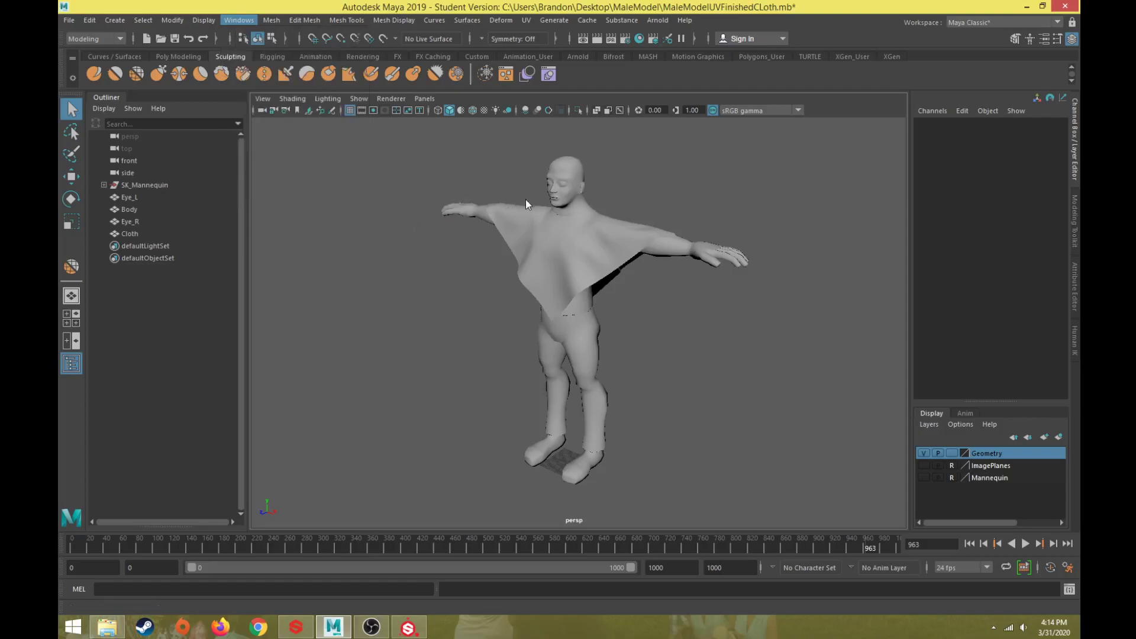
drag(589, 215, 591, 143)
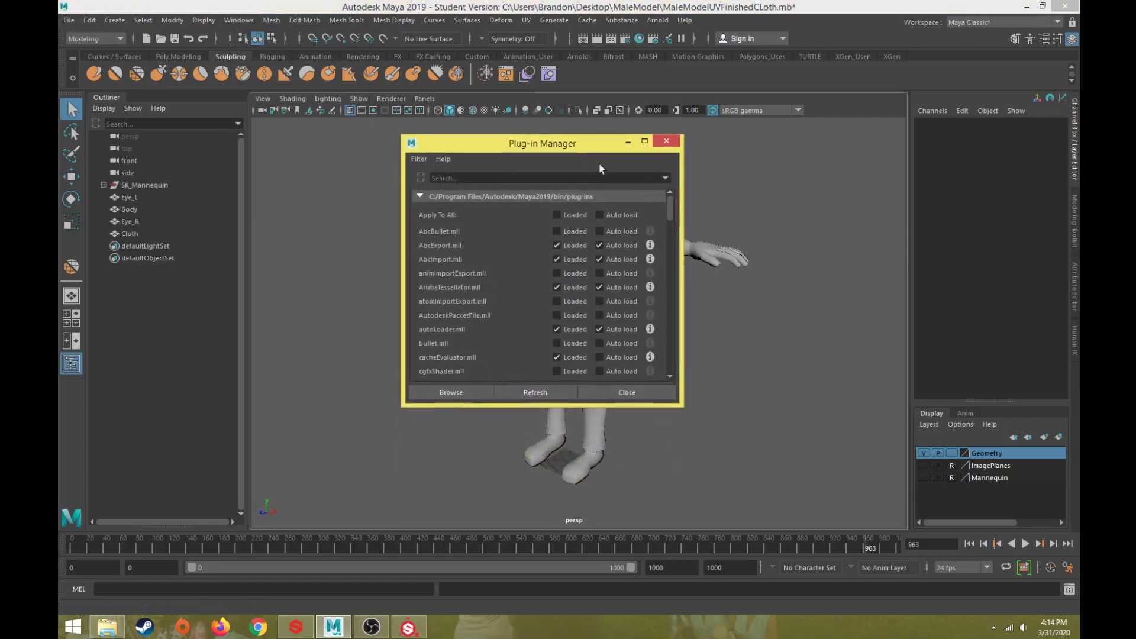
drag(672, 210, 665, 338)
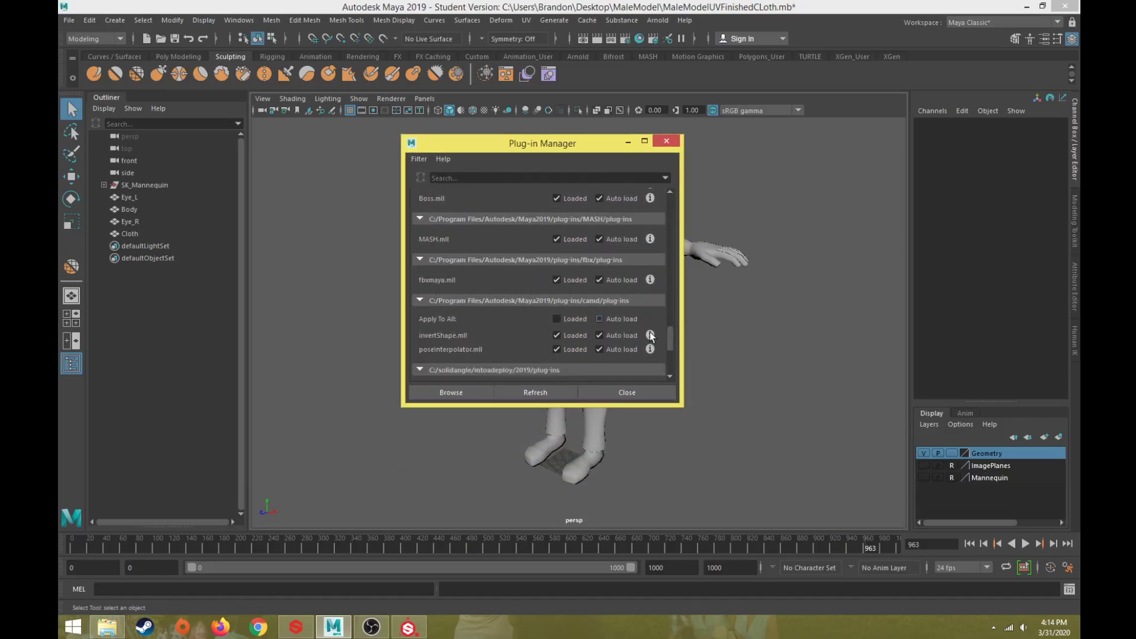
drag(672, 330, 672, 287)
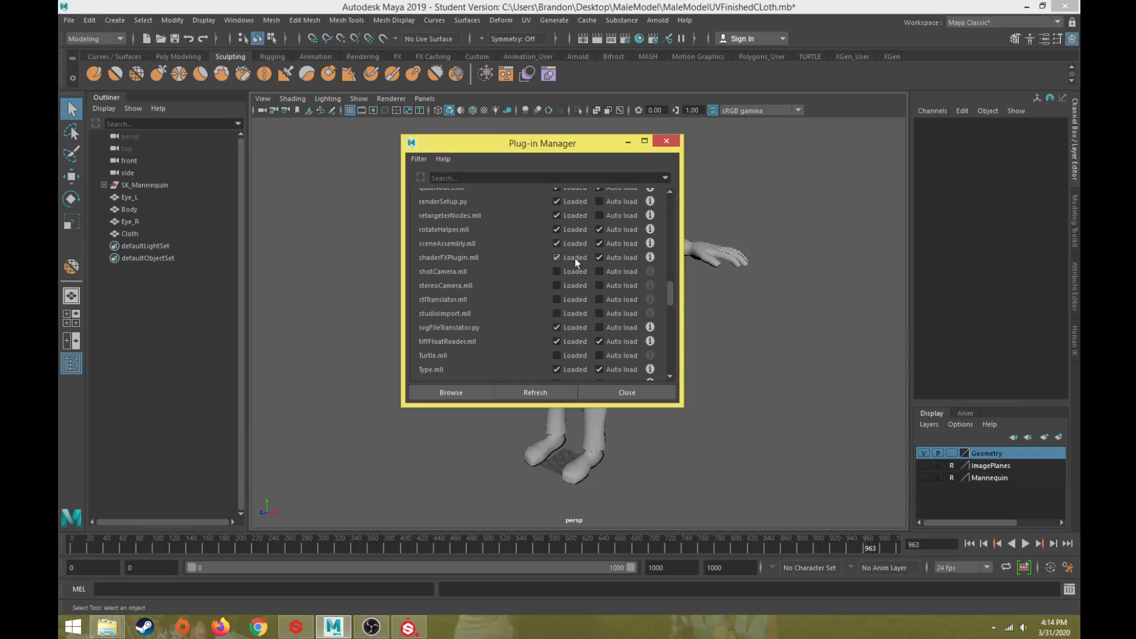
drag(668, 289, 673, 271)
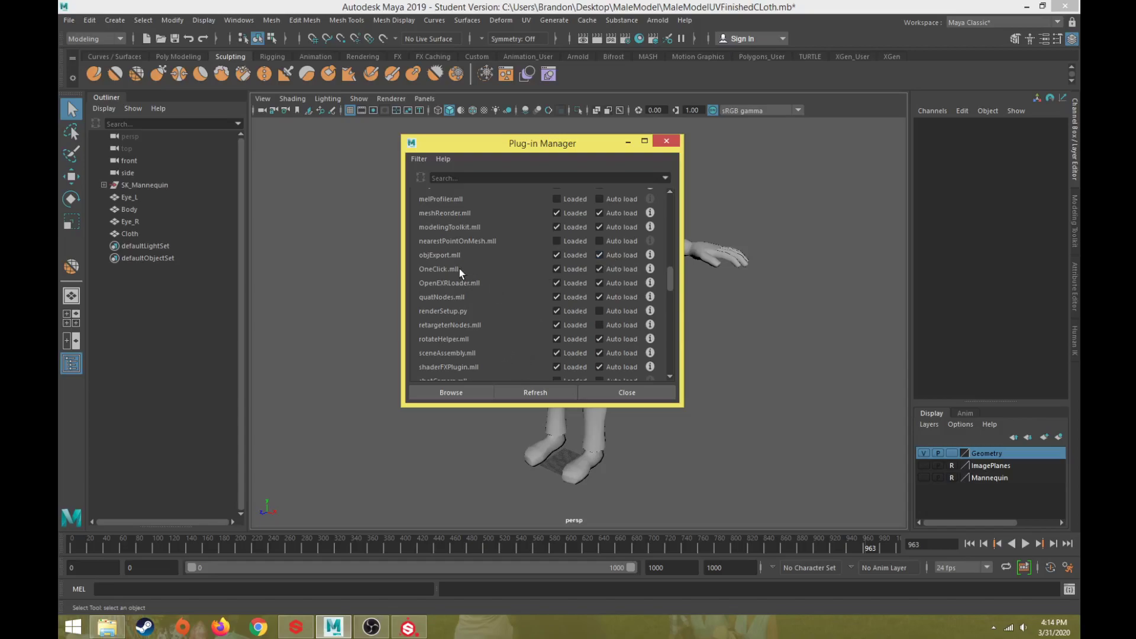
scroll(674, 275, down, 2)
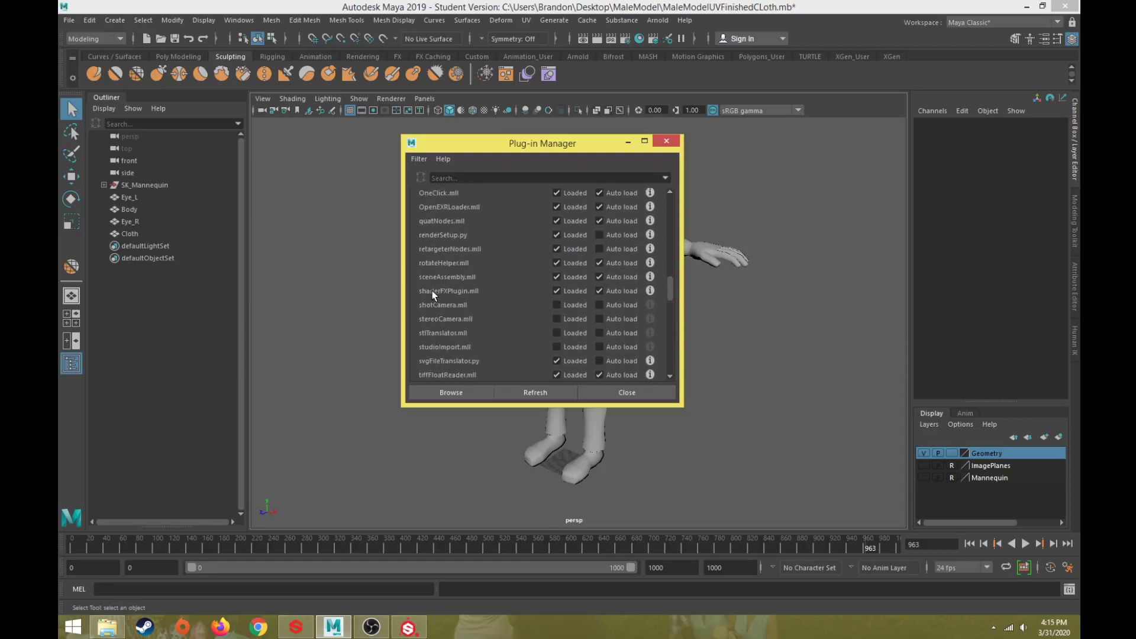
click(629, 393)
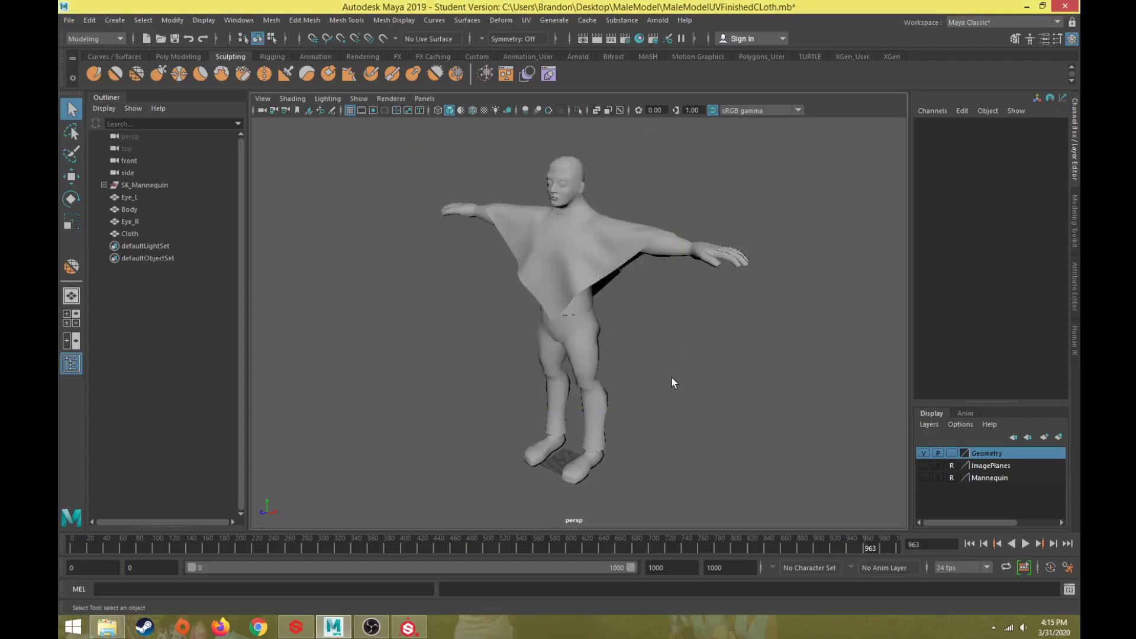